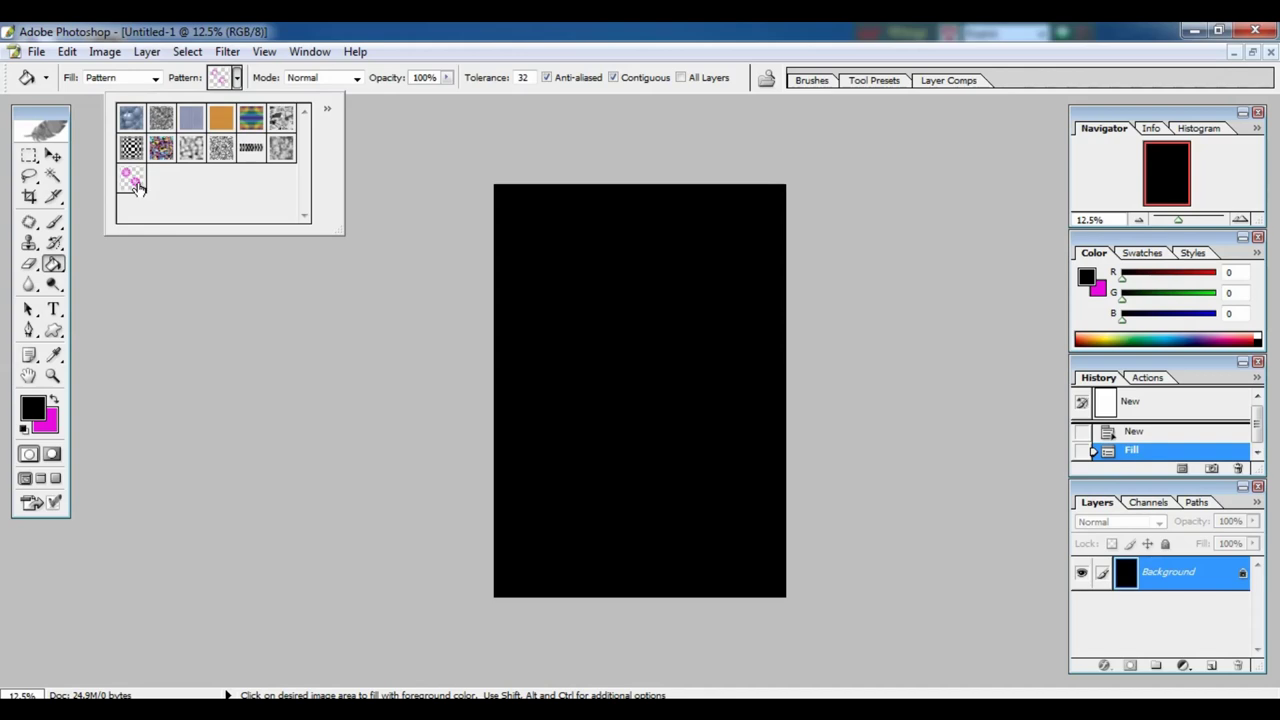
Fill the black page with the pink flower pattern using the Paint Bucket, then zoom to 100%
click(134, 182)
click(620, 30)
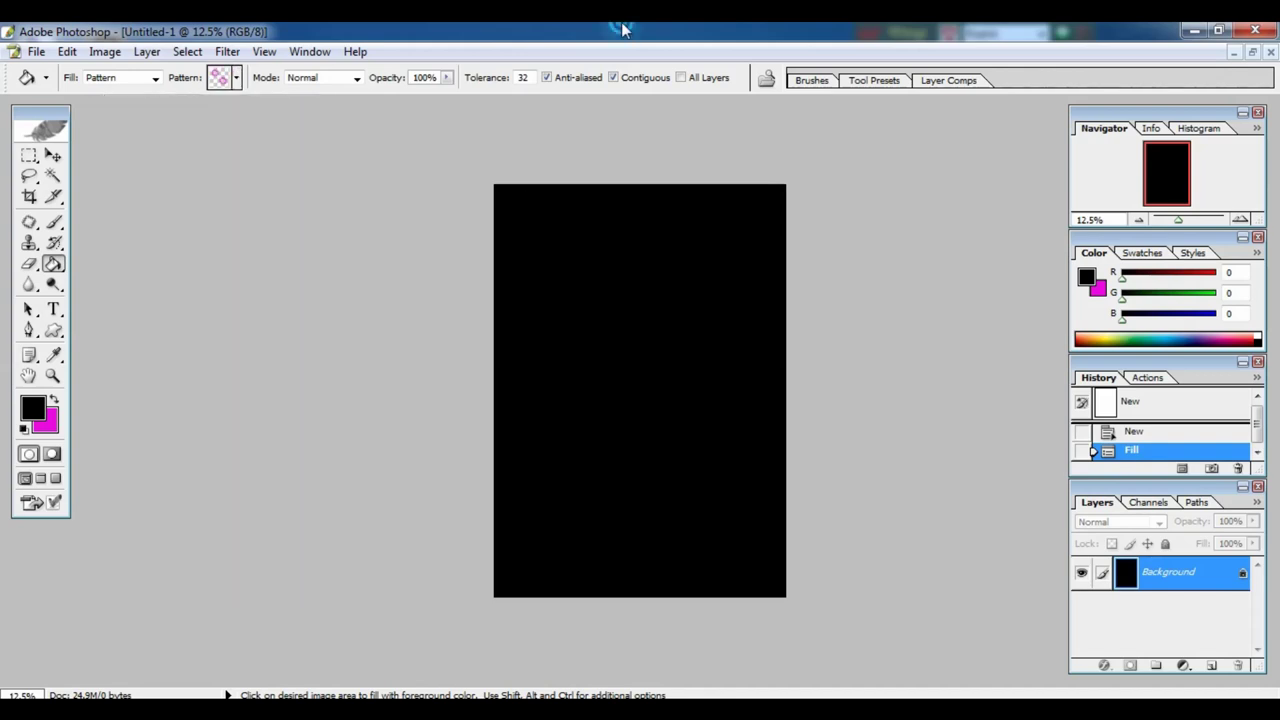
click(509, 287)
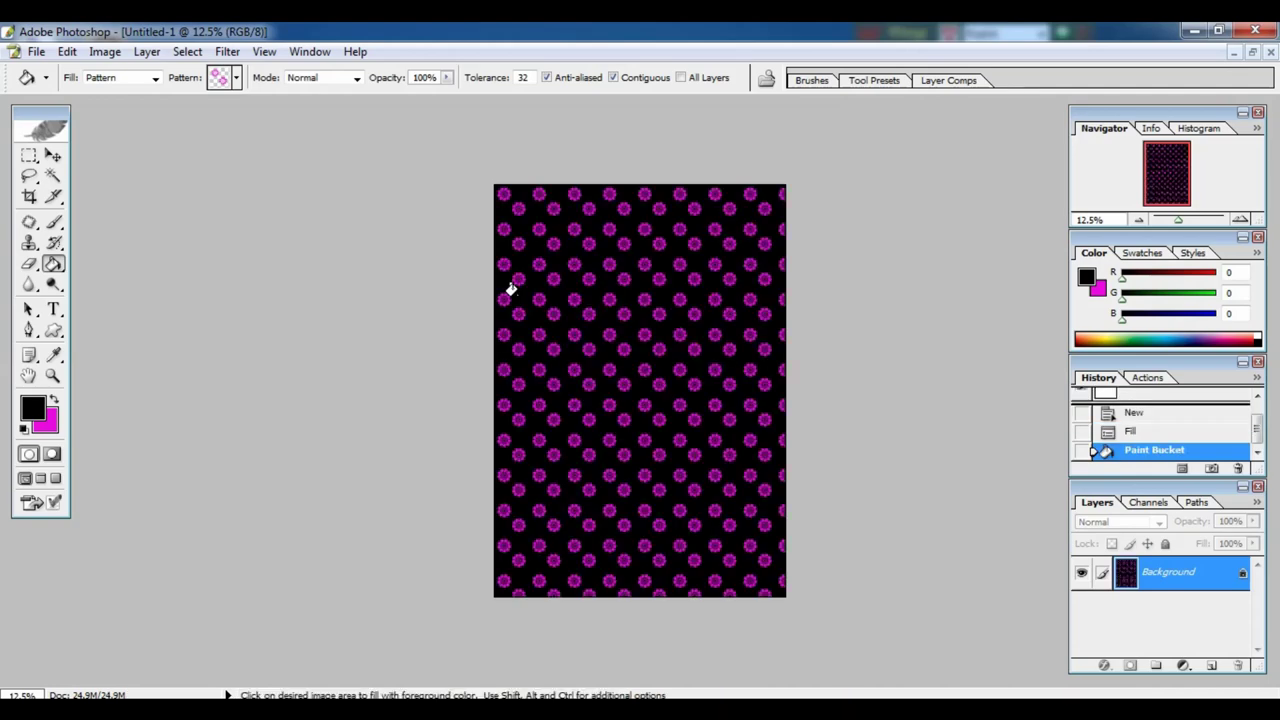
key(ctrl+plus)
key(ctrl+plus)
key(ctrl+plus)
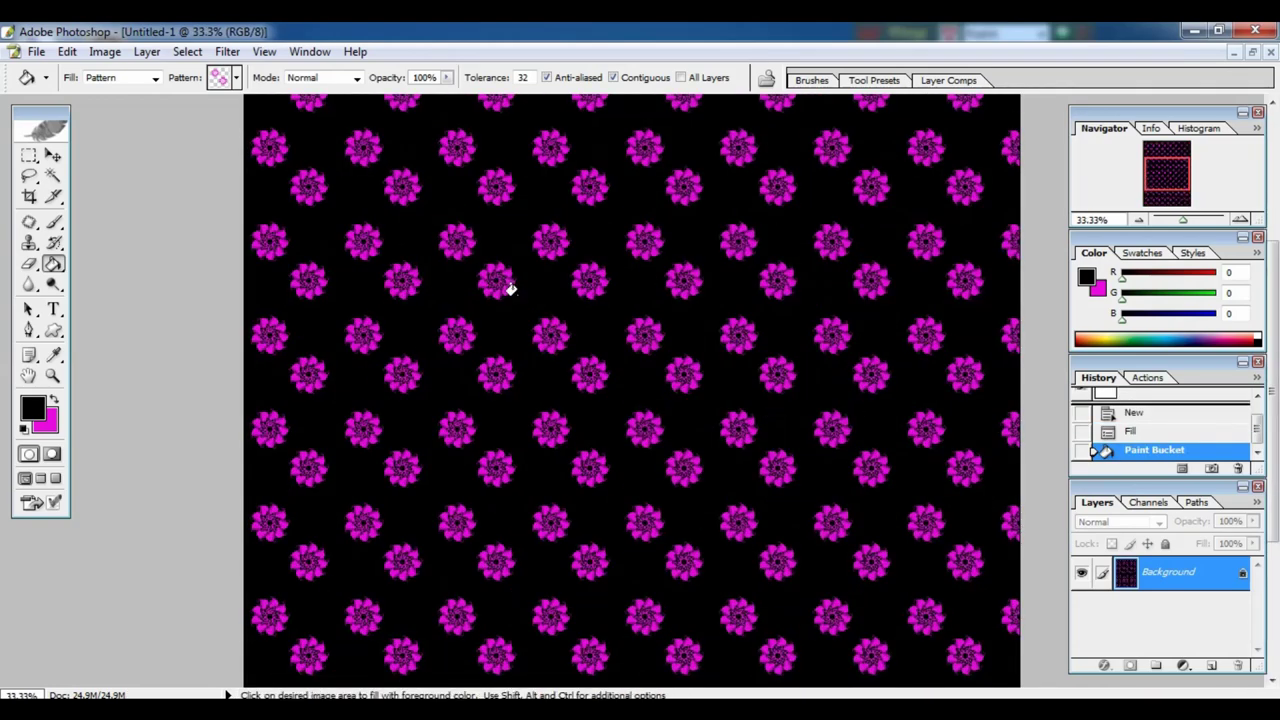
key(ctrl+plus)
key(ctrl+plus)
key(ctrl+plus)
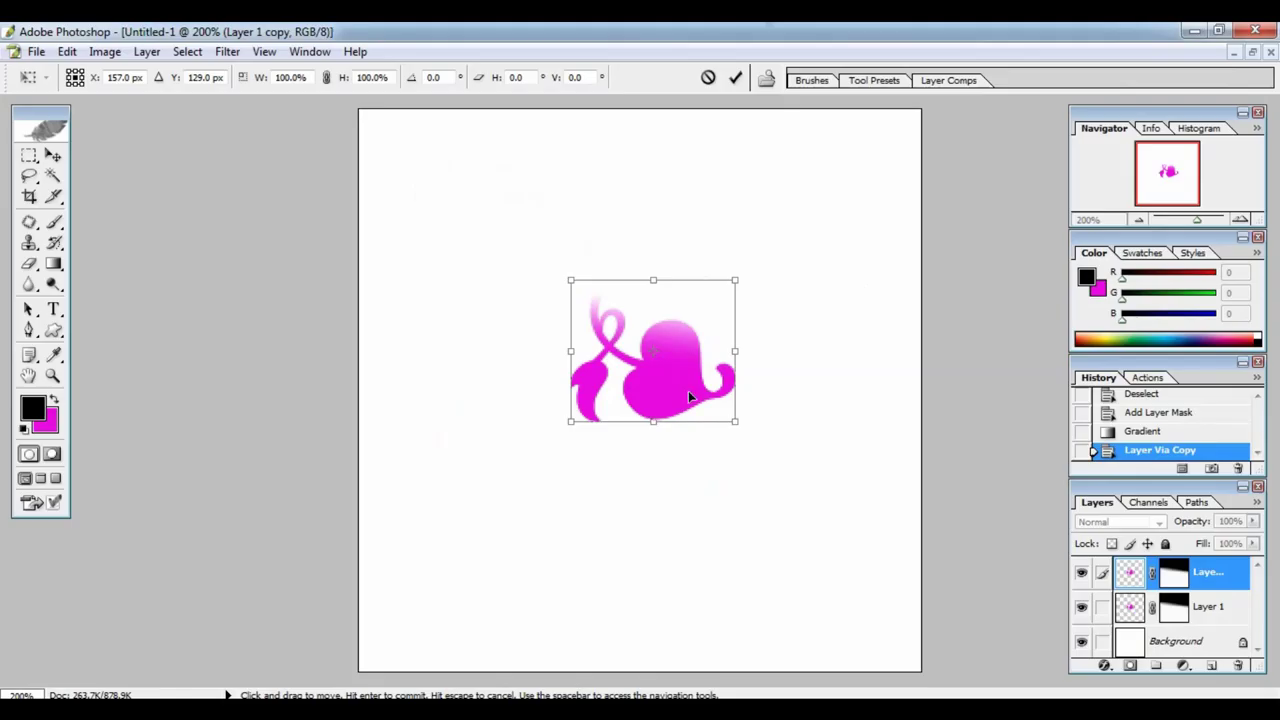
Rotate the heart-vine copy about 6°, repeat the transform to build the ring, then close the document
drag(808, 434, 857, 306)
key(Return)
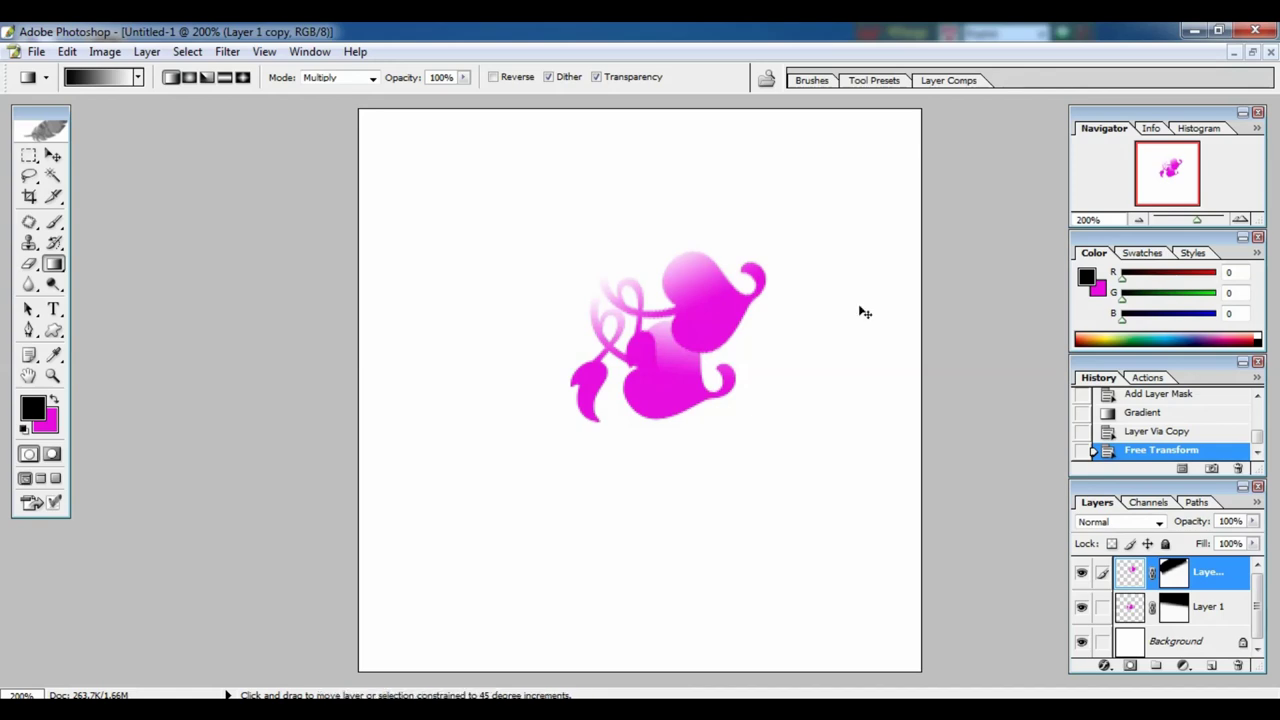
key(ctrl+shift+alt+t)
key(ctrl+shift+alt+t)
key(ctrl+shift+alt+t)
key(ctrl+shift+alt+t)
key(ctrl+shift+alt+t)
key(ctrl+shift+alt+t)
key(ctrl+shift+alt+t)
key(ctrl+shift+alt+t)
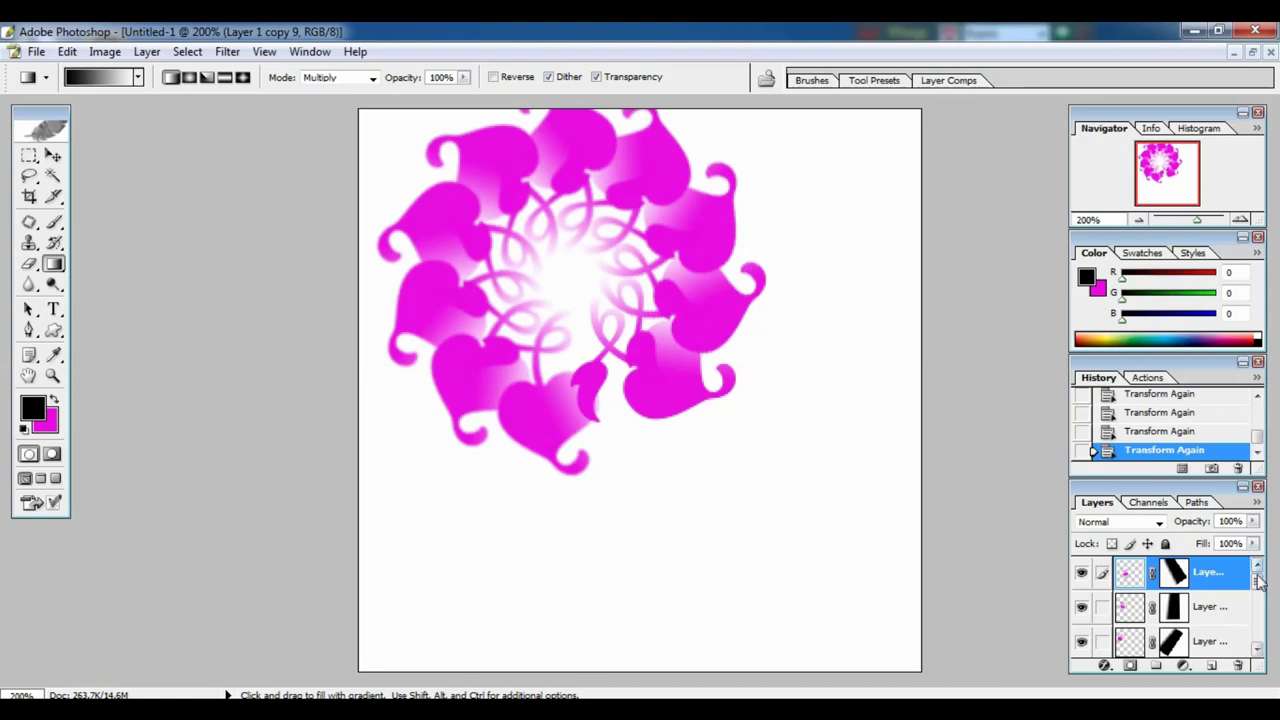
click(1257, 649)
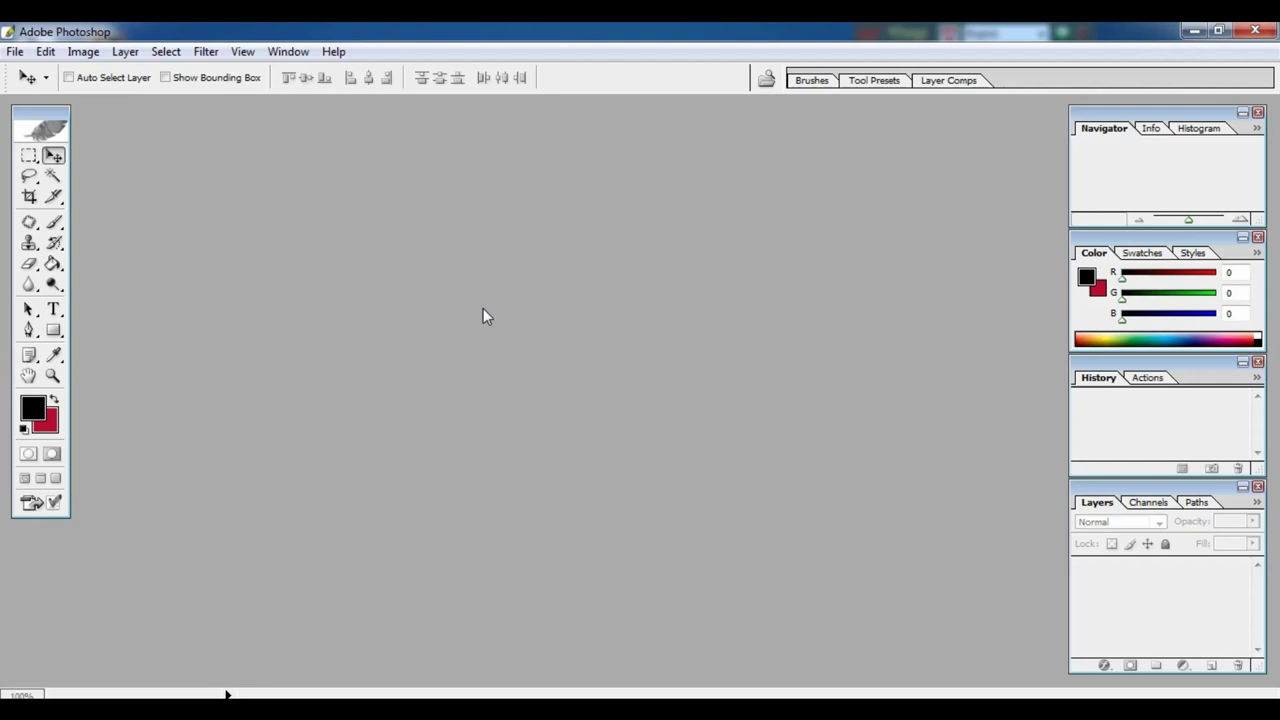
Create a new white 300 × 300 pixel document at 300 pixels/inch
key(ctrl+n)
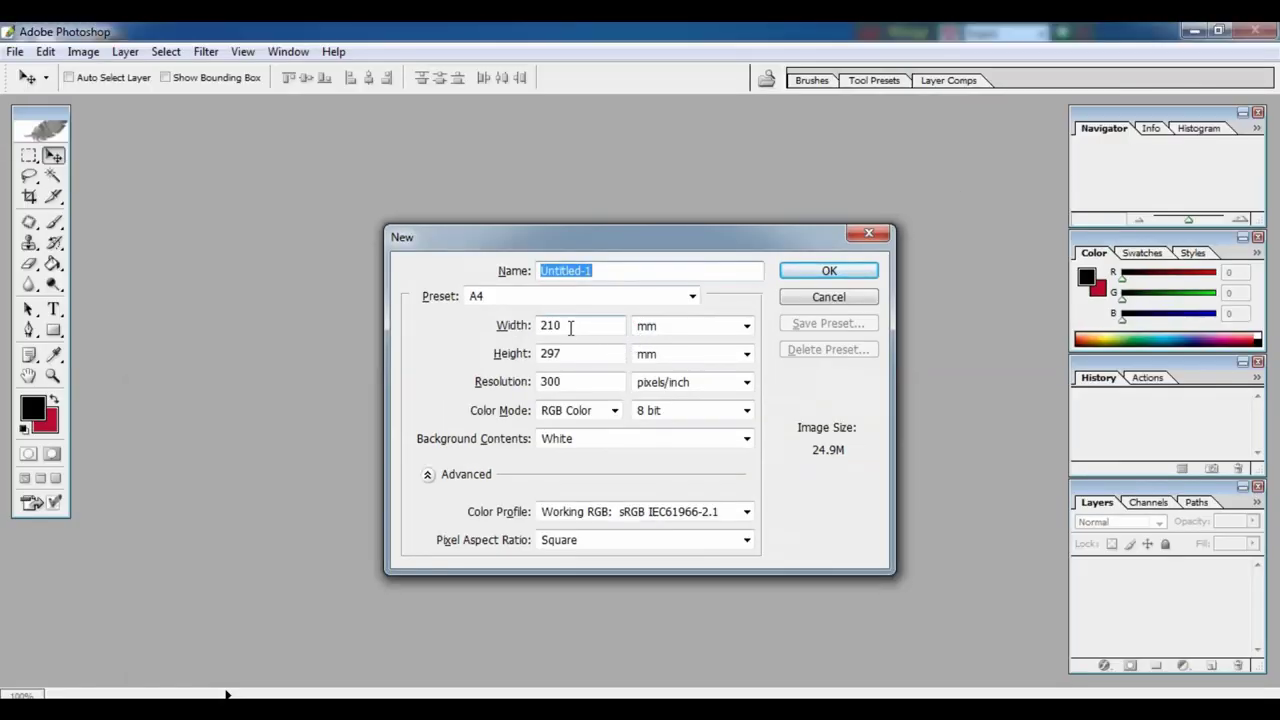
double_click(418, 311)
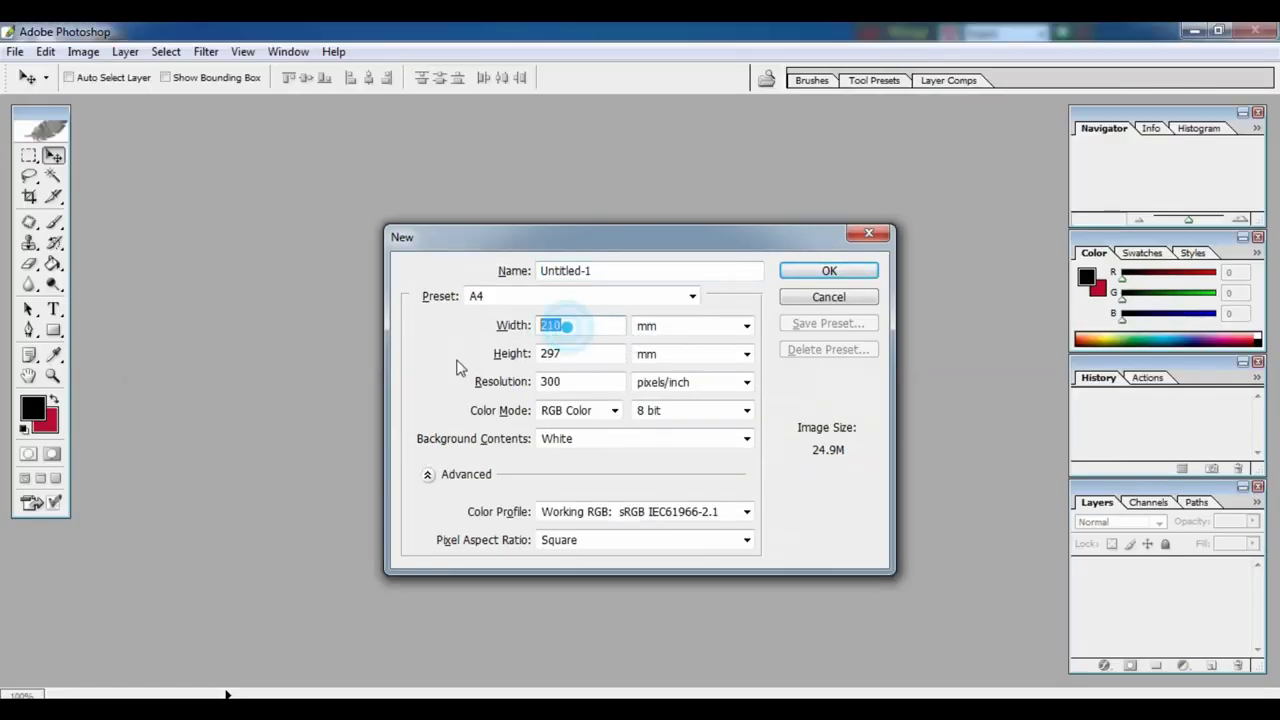
text(300)
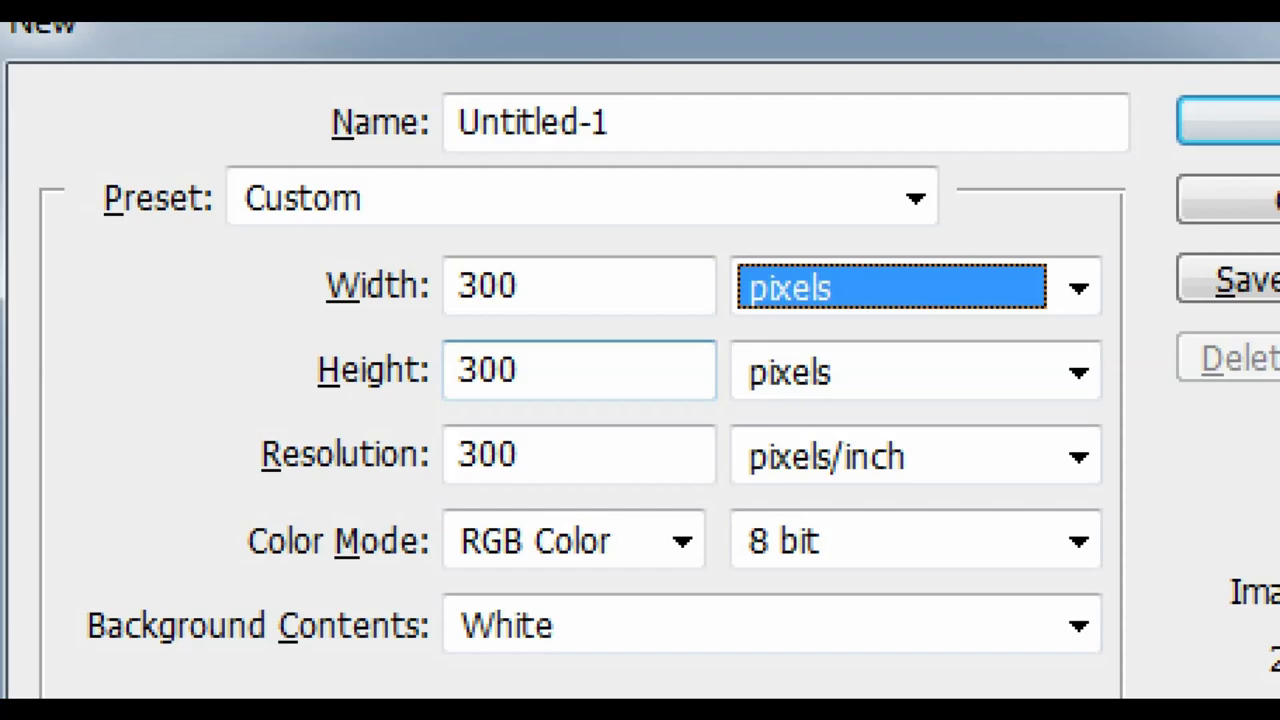
key(shift+Tab)
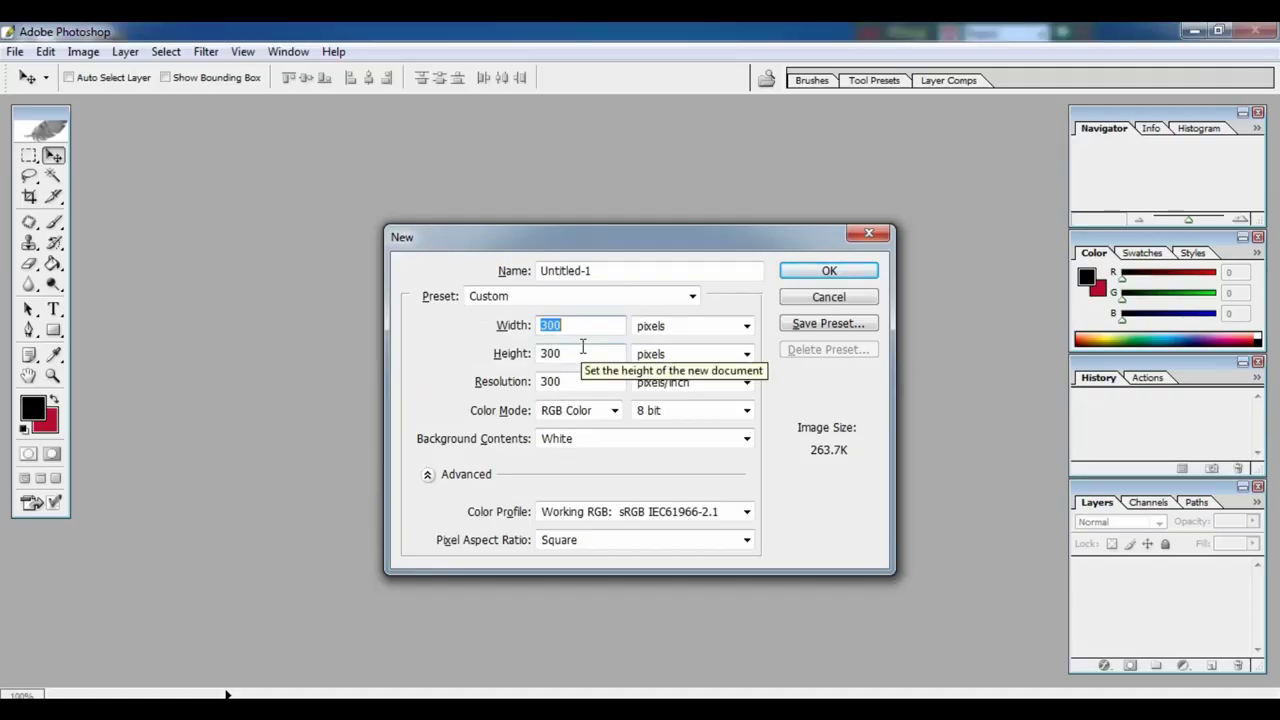
click(818, 276)
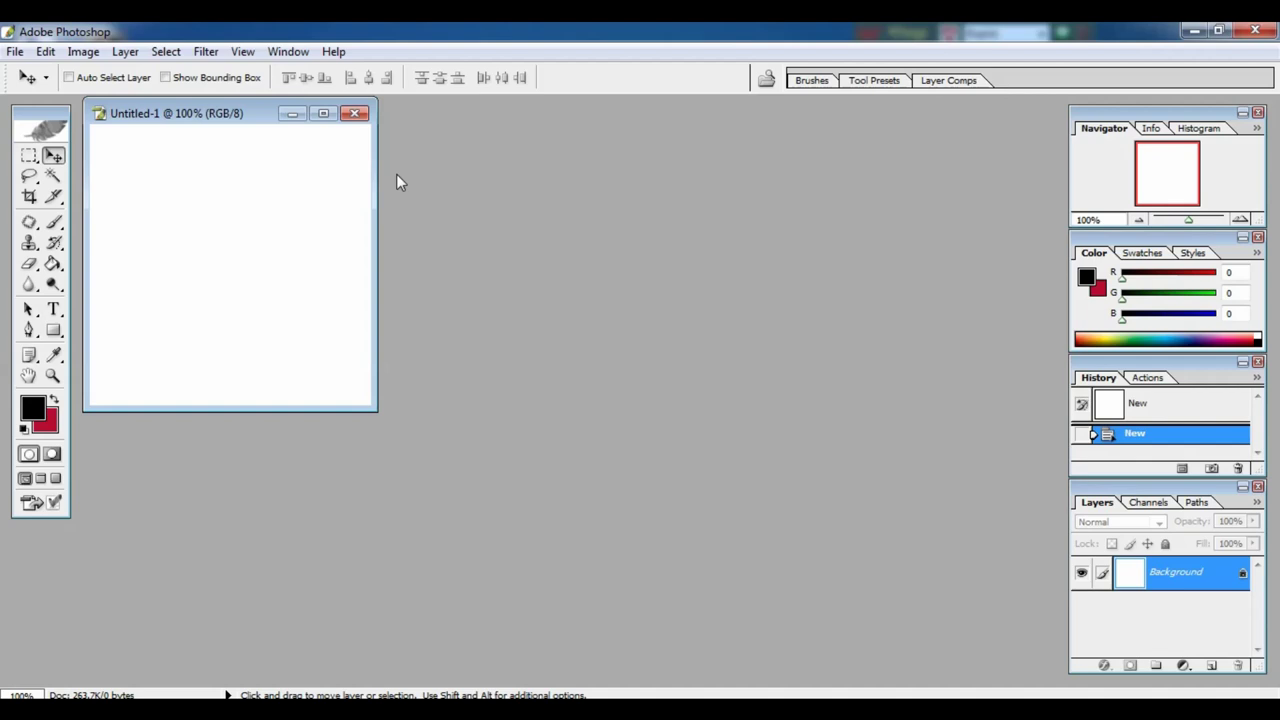
Maximise the new document and set the Custom Shape Tool to the heart-vine shape
click(323, 113)
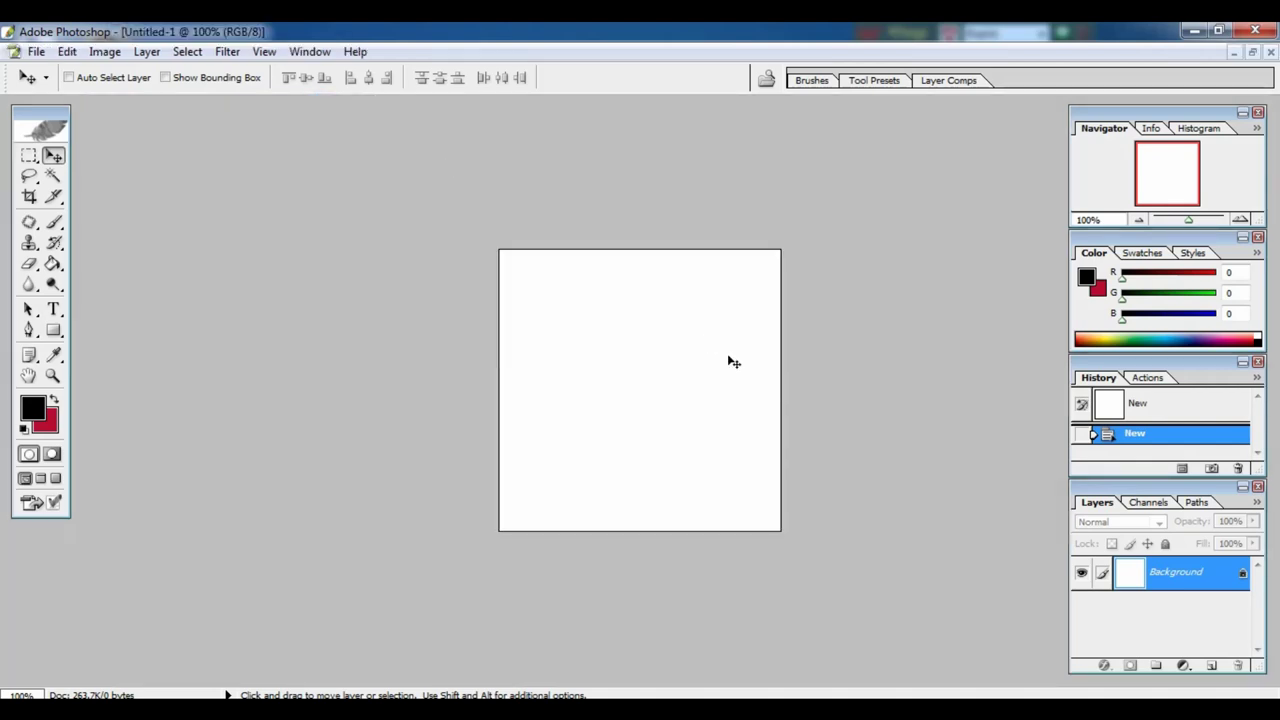
key(u)
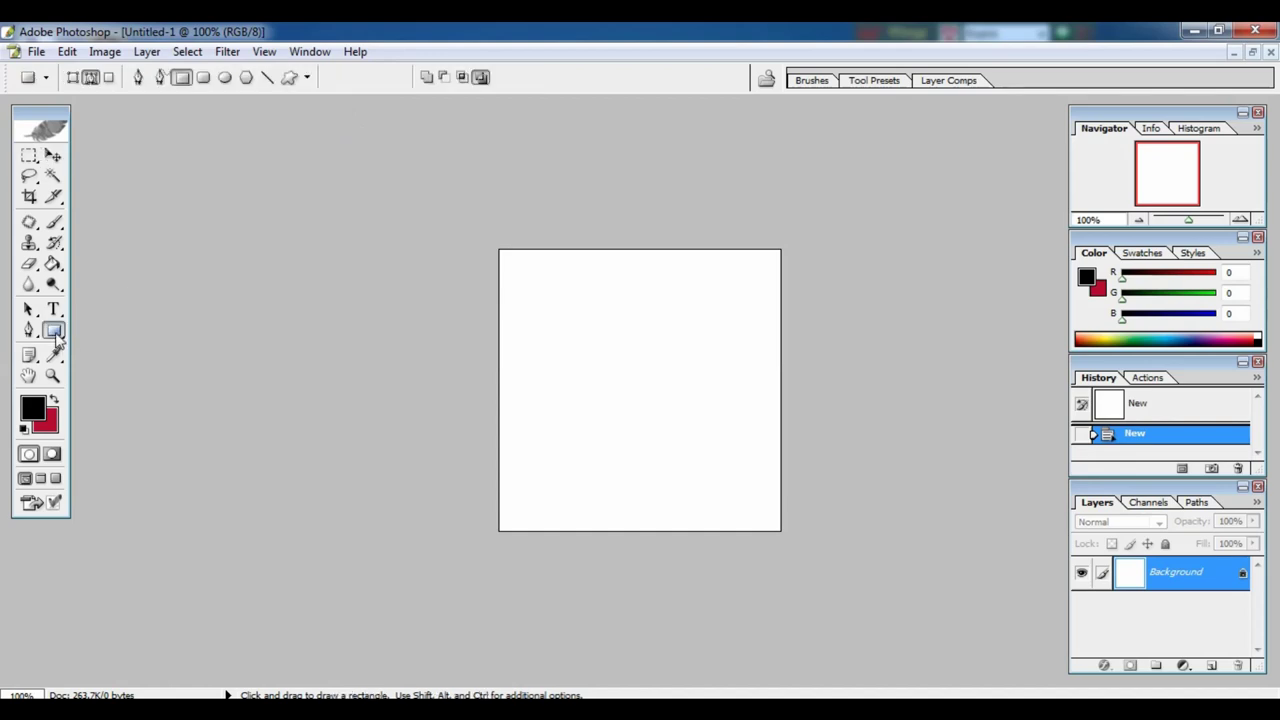
click(56, 336)
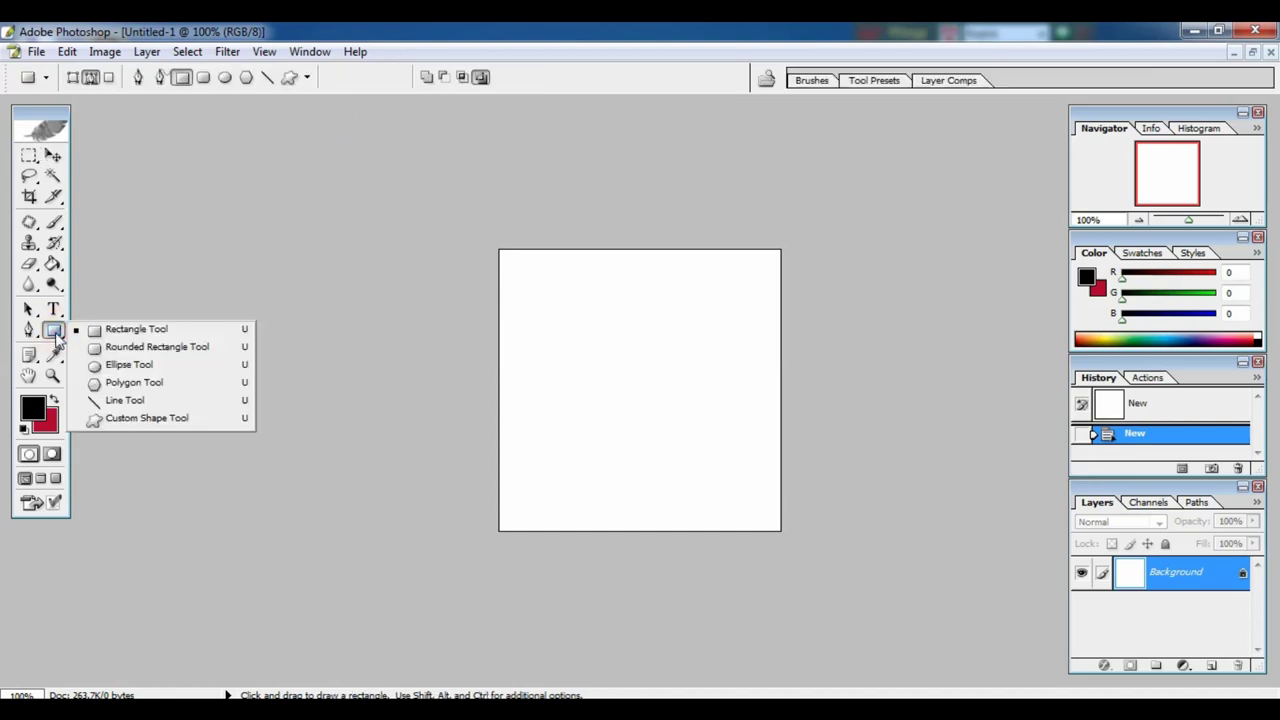
click(121, 420)
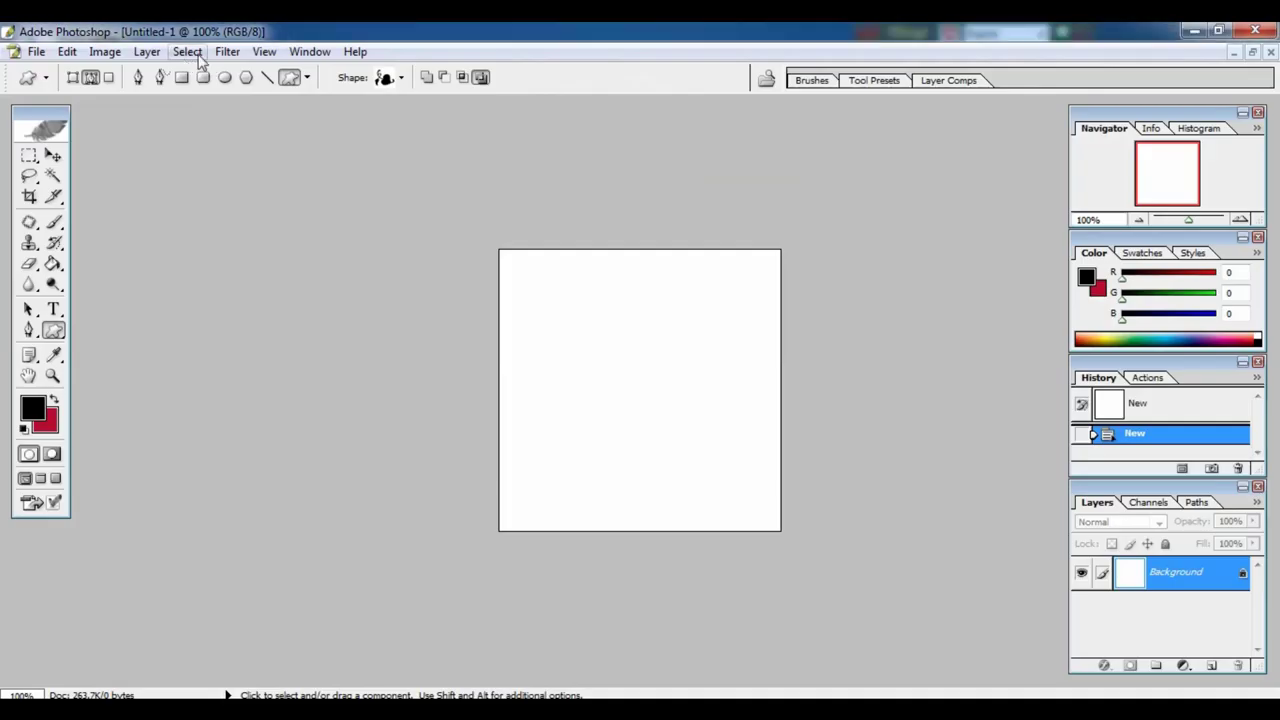
click(401, 77)
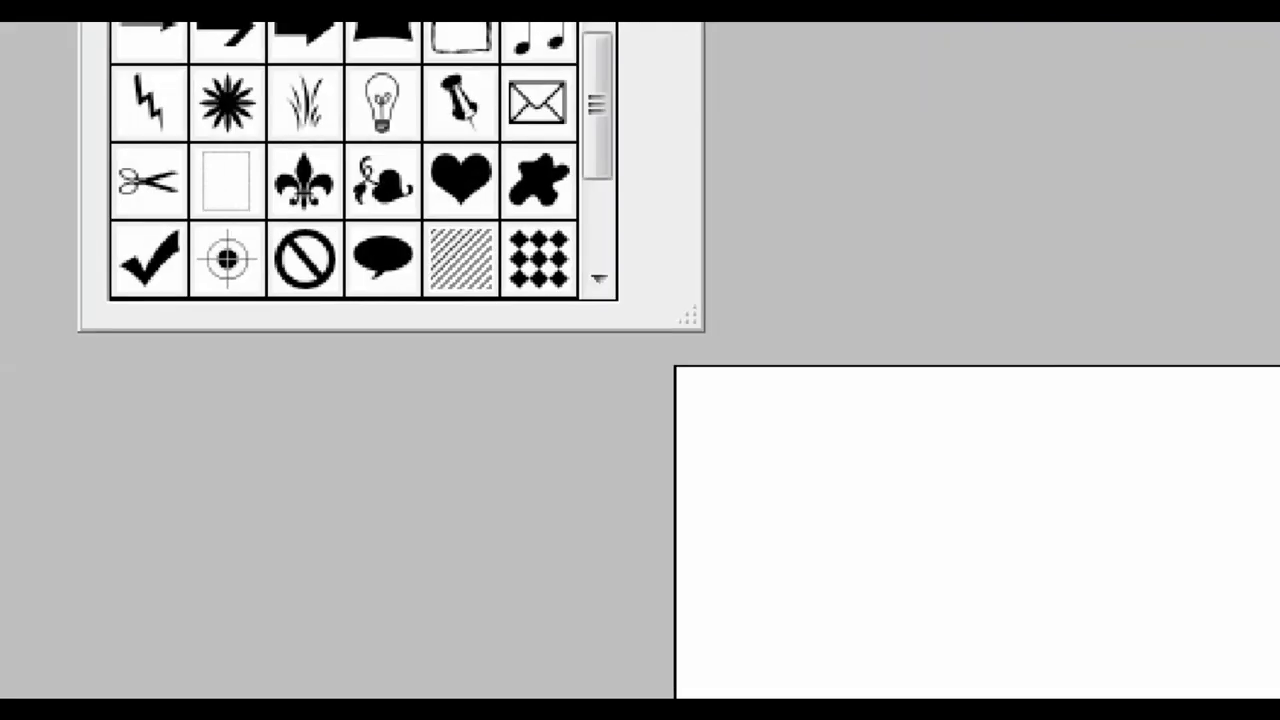
double_click(385, 188)
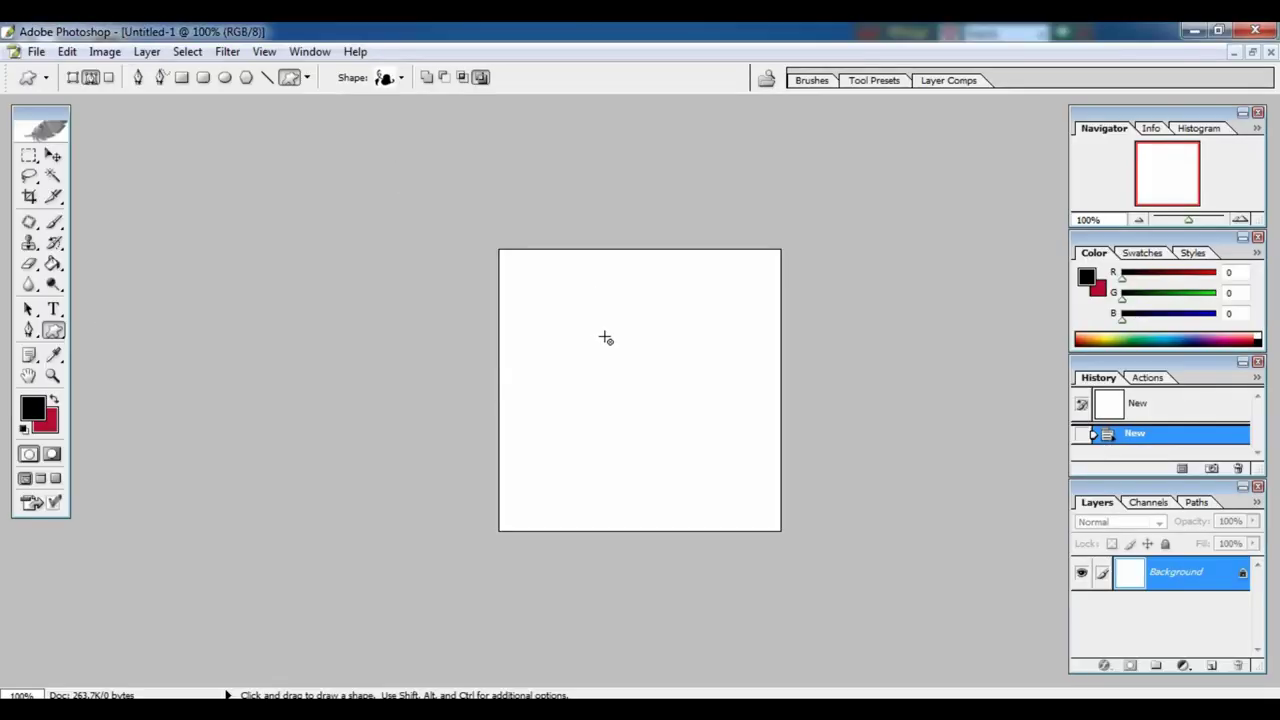
Draw the heart-vine path near the centre, add empty Layer 1, and load the path as a selection
drag(607, 338, 689, 409)
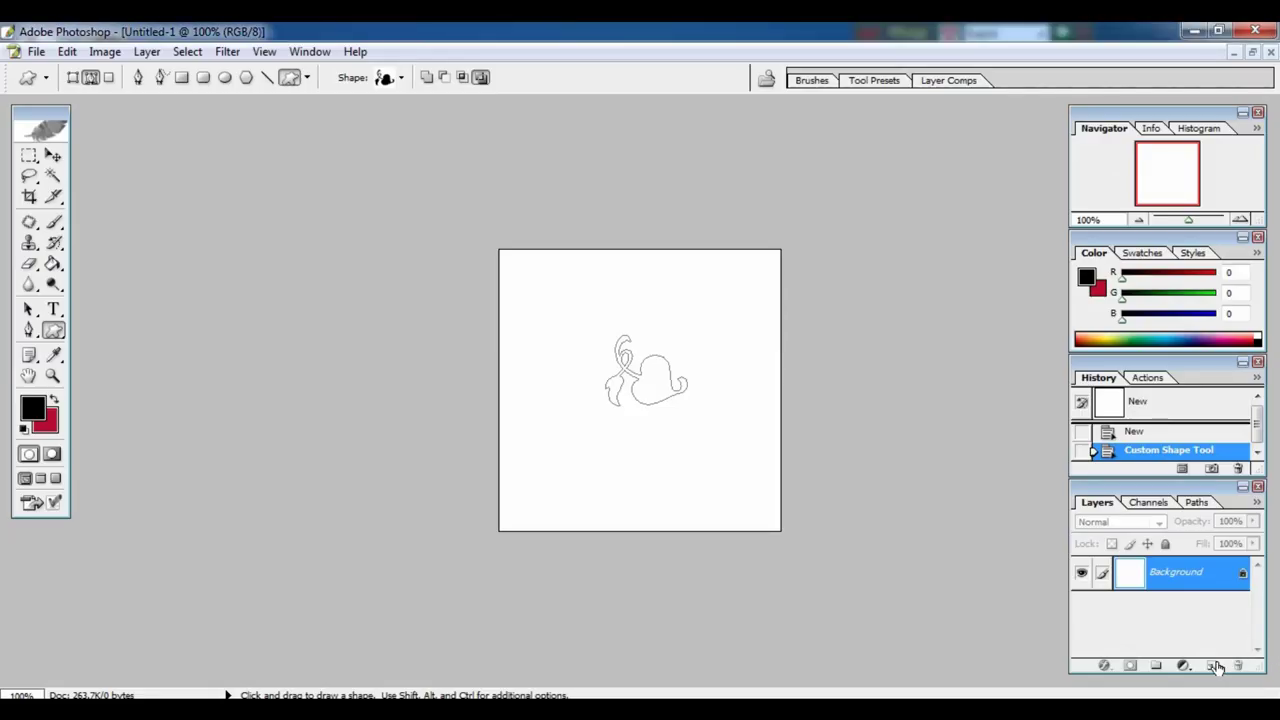
click(1075, 660)
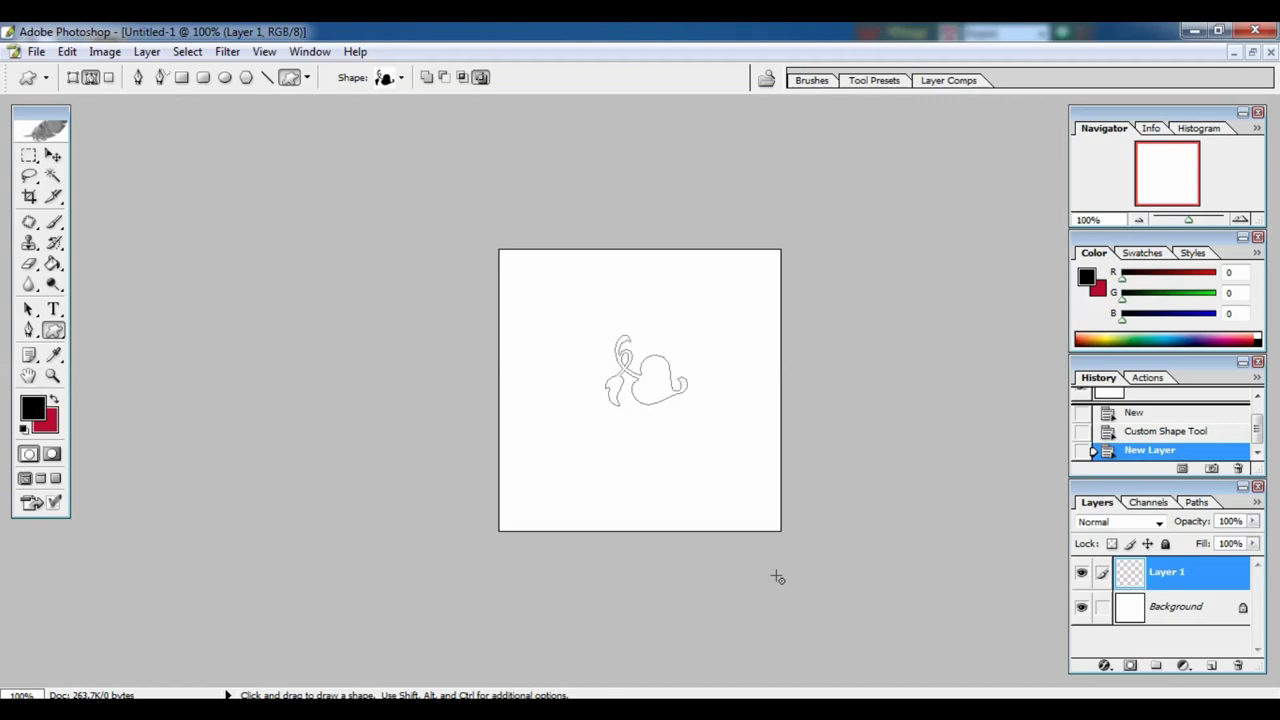
key(ctrl+Return)
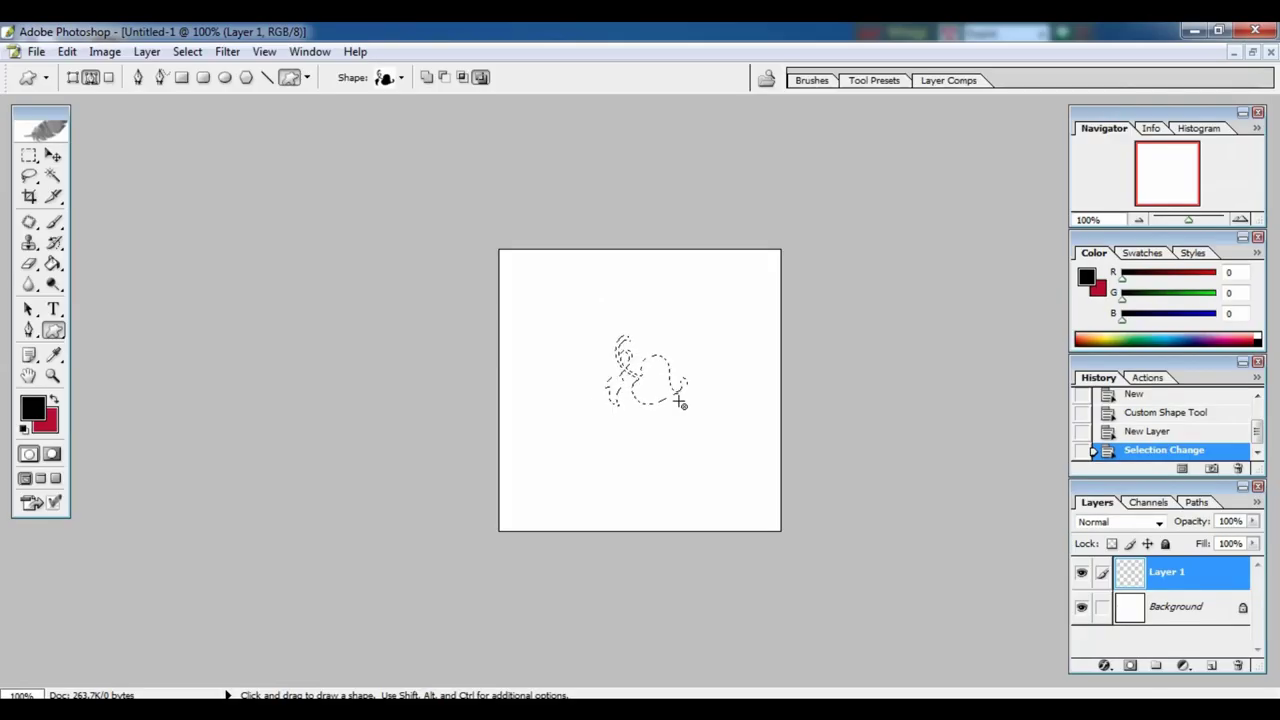
Set the background colour to a bright, vivid magenta
click(48, 422)
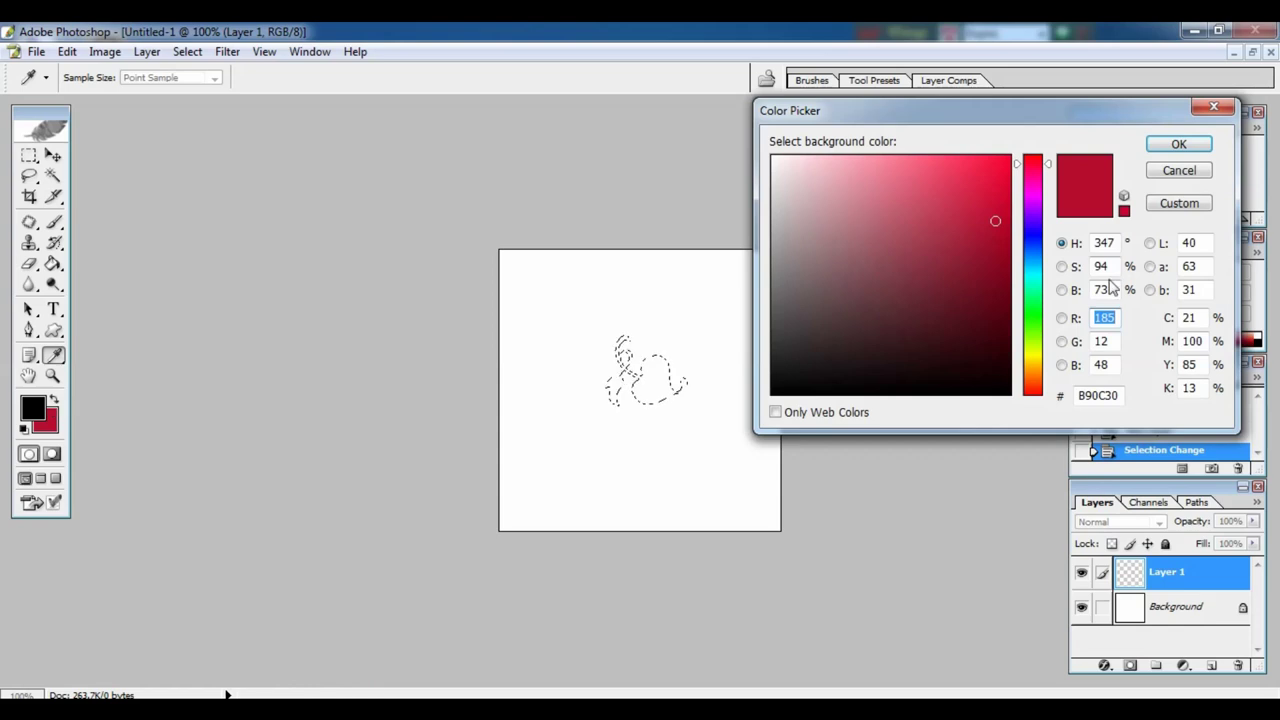
click(1035, 194)
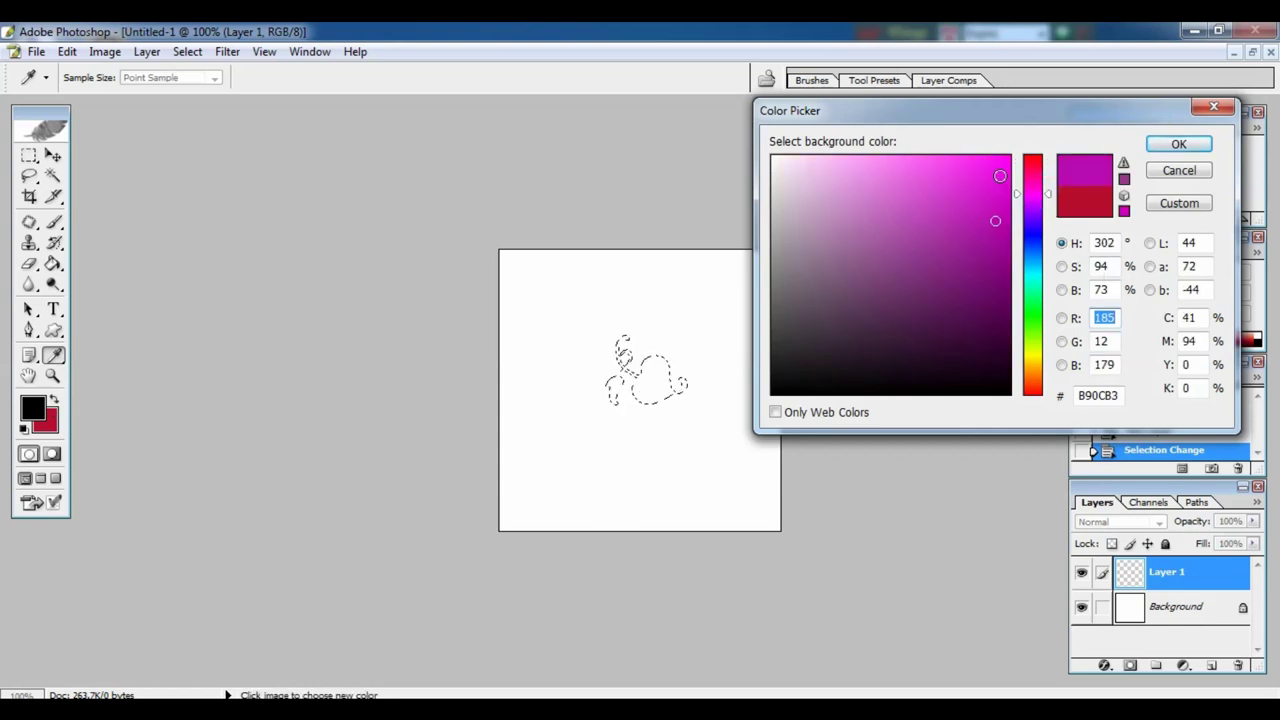
click(1000, 176)
click(1196, 147)
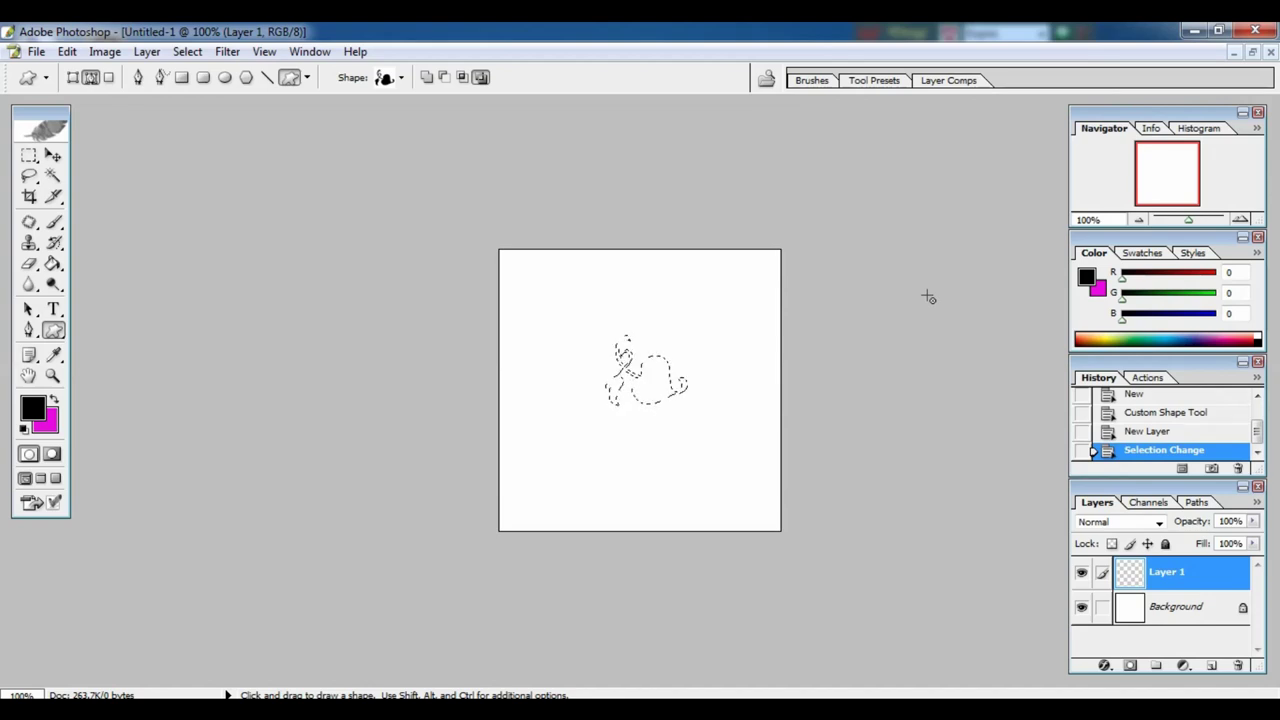
Fill the heart-vine selection on Layer 1 with the magenta background colour and deselect
key(ctrl+BackSpace)
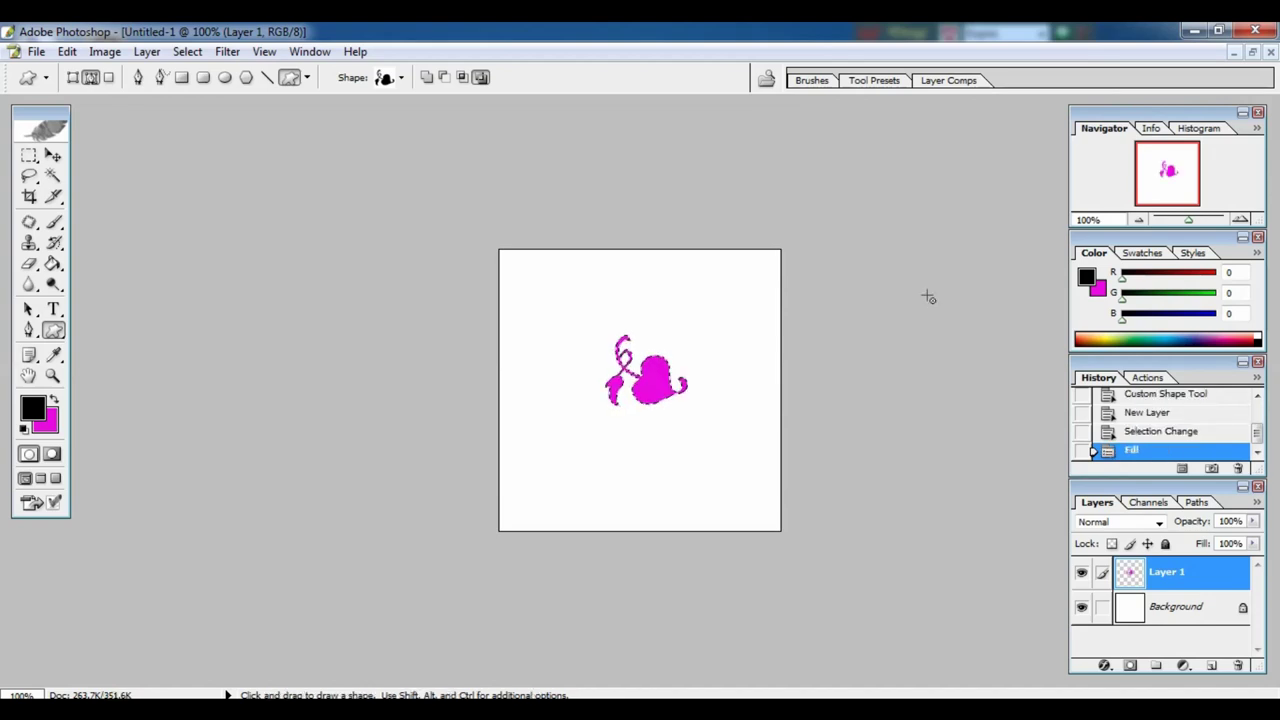
key(ctrl)
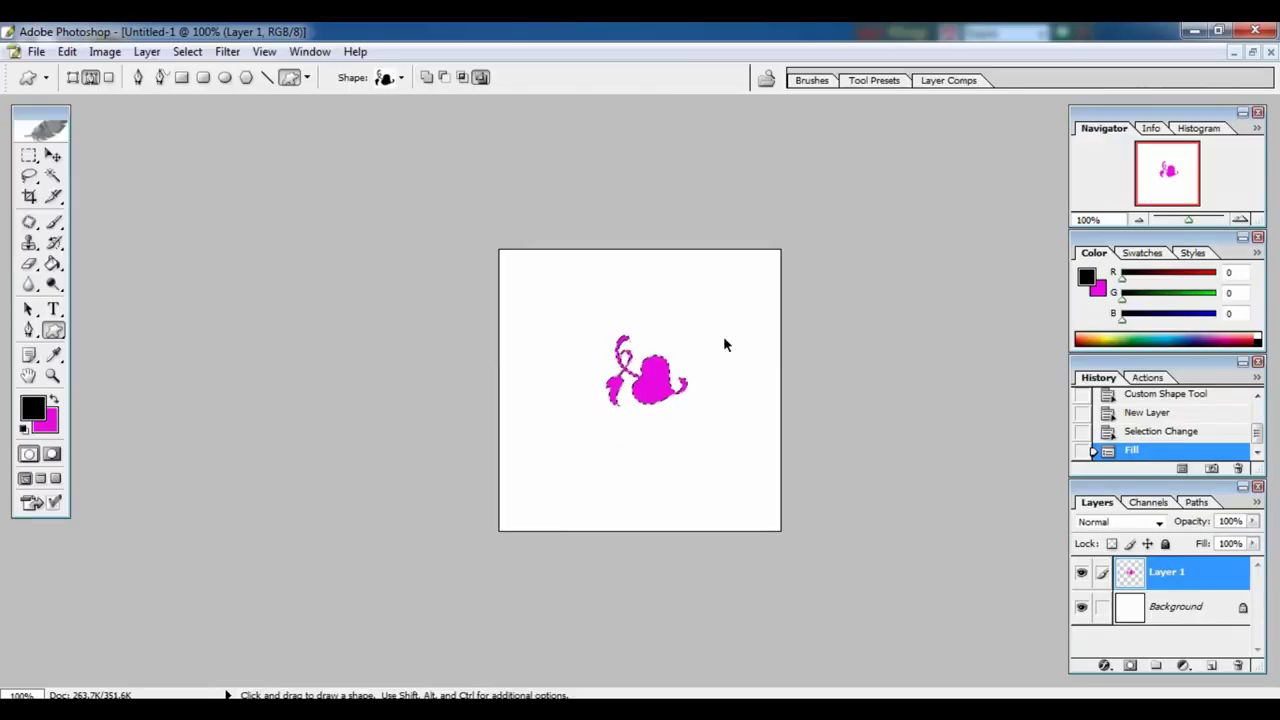
key(ctrl+d)
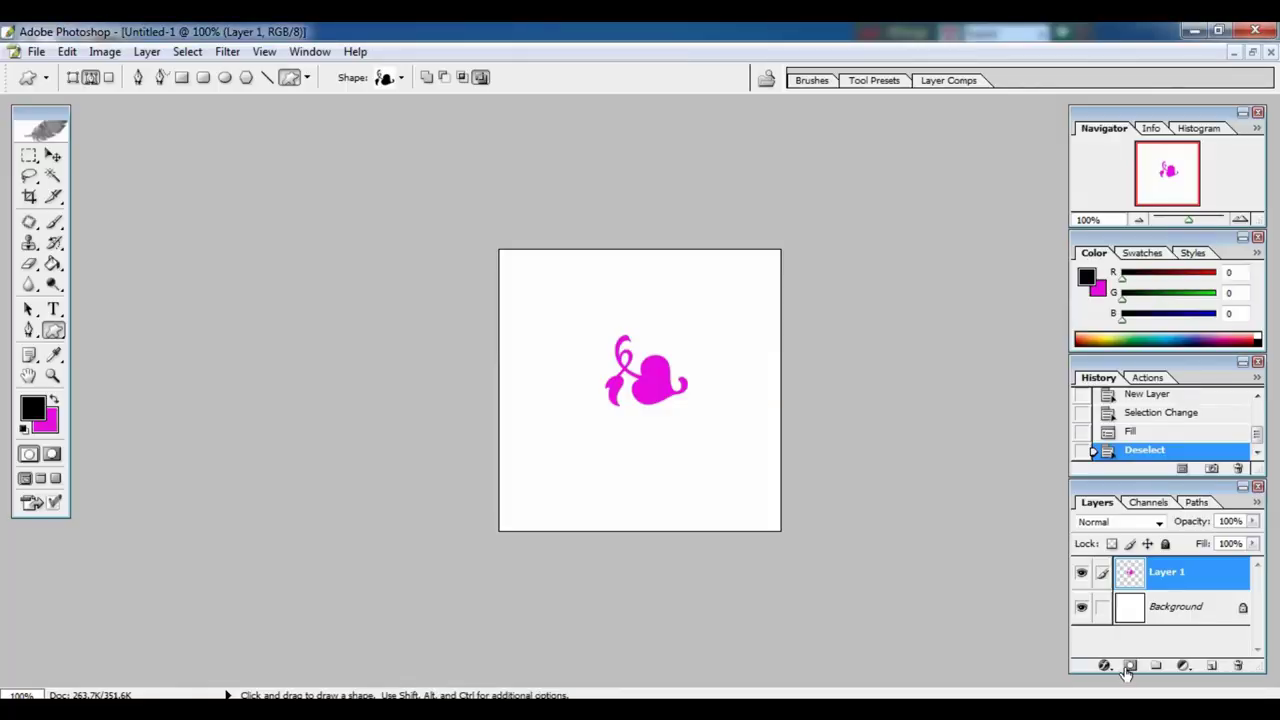
Add a layer mask to Layer 1 and zoom the view to 200%
click(1084, 563)
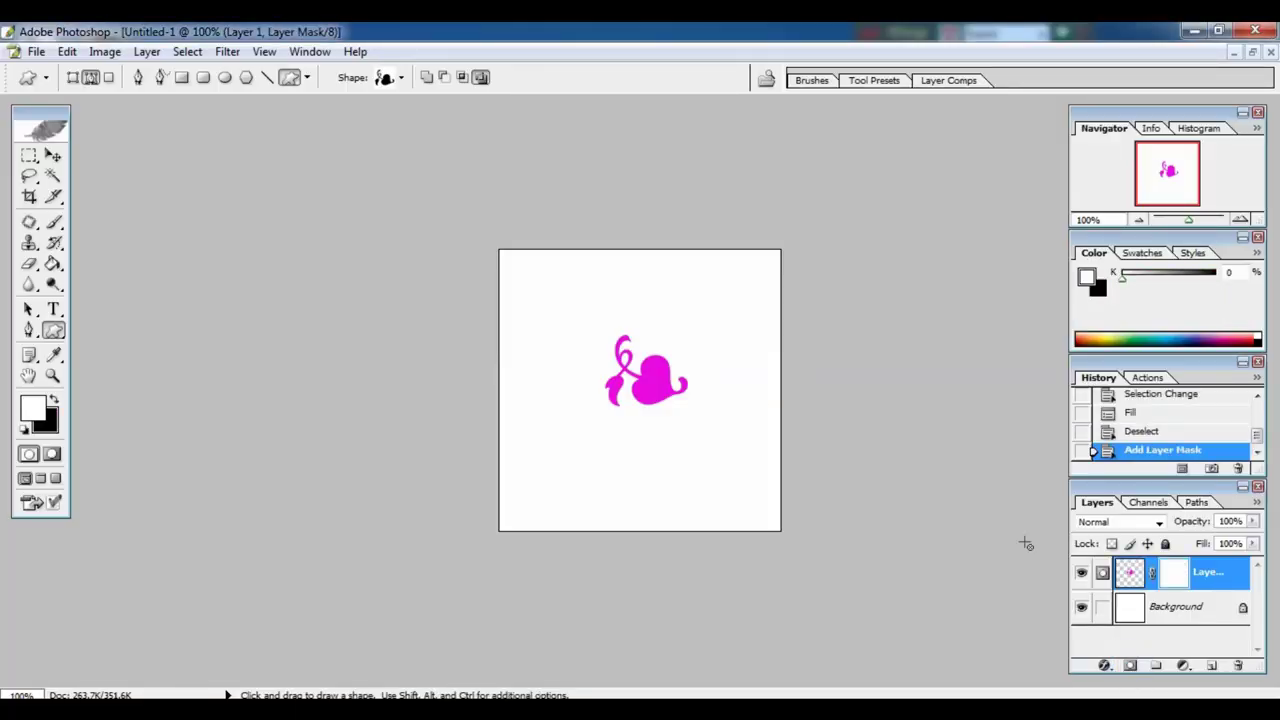
key(ctrl+plus)
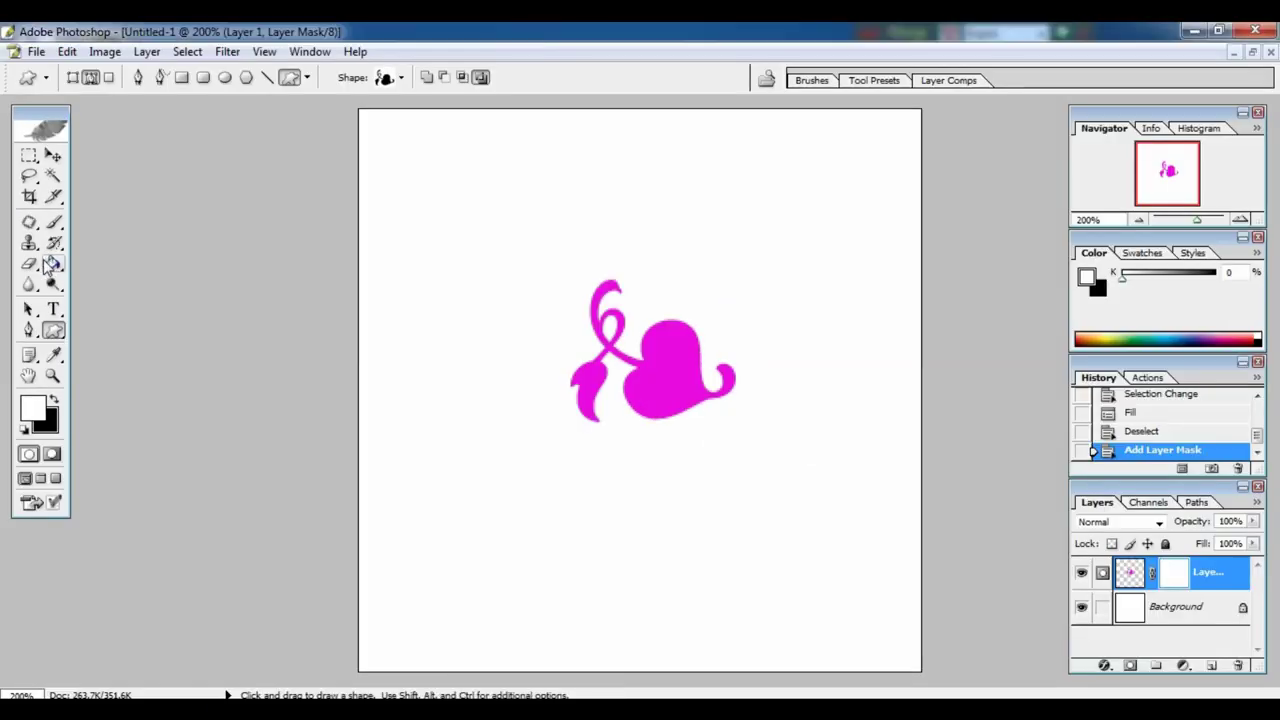
click(160, 265)
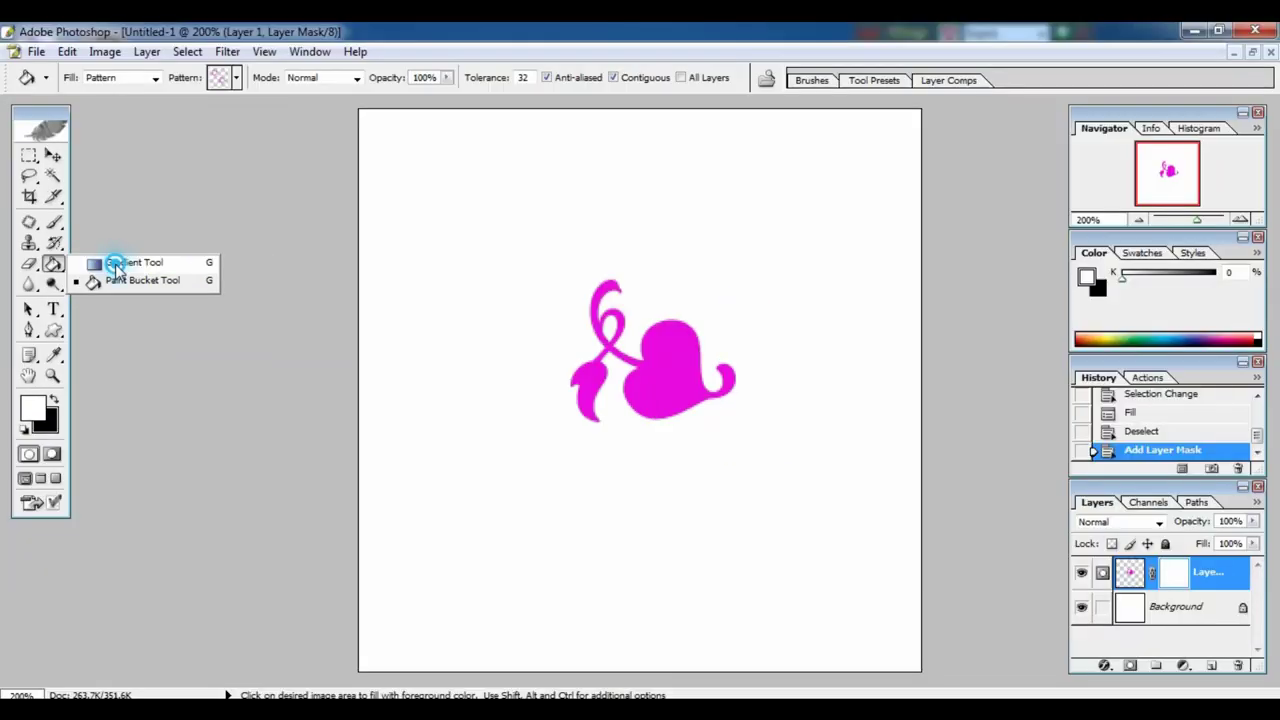
Drag a Black, White gradient down the layer mask so the heart-vine's top fades out
click(178, 260)
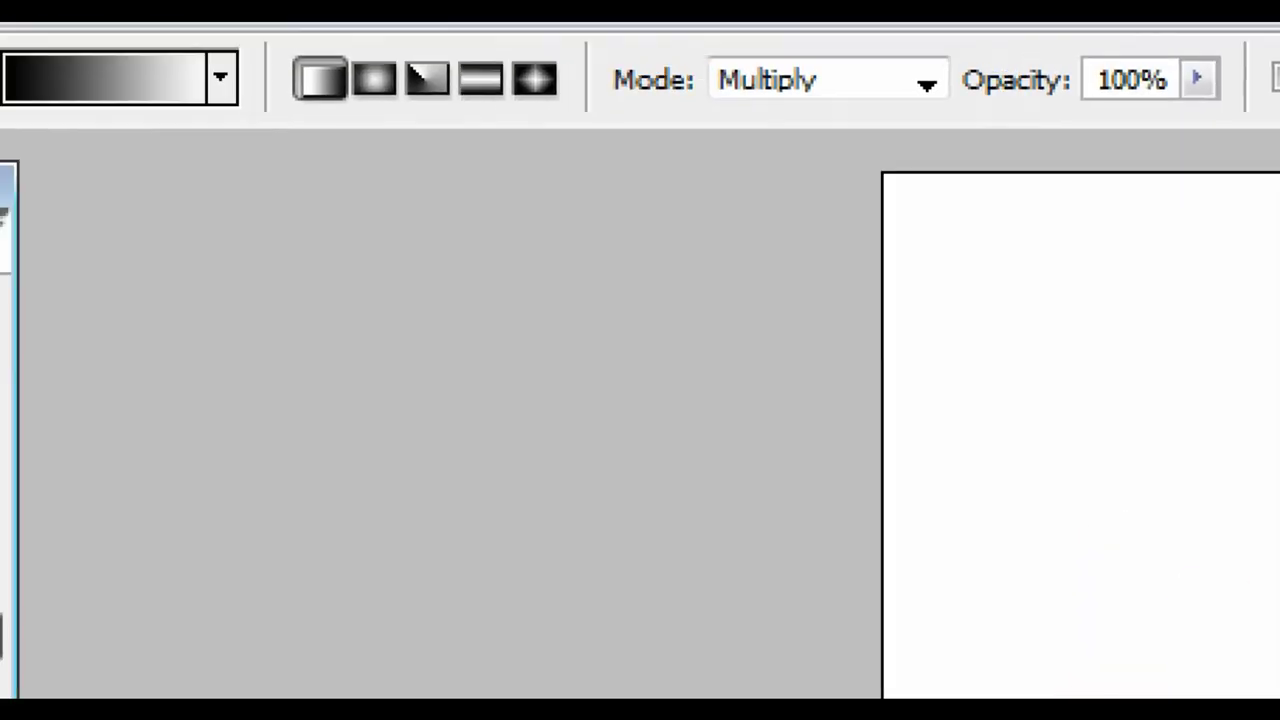
click(94, 78)
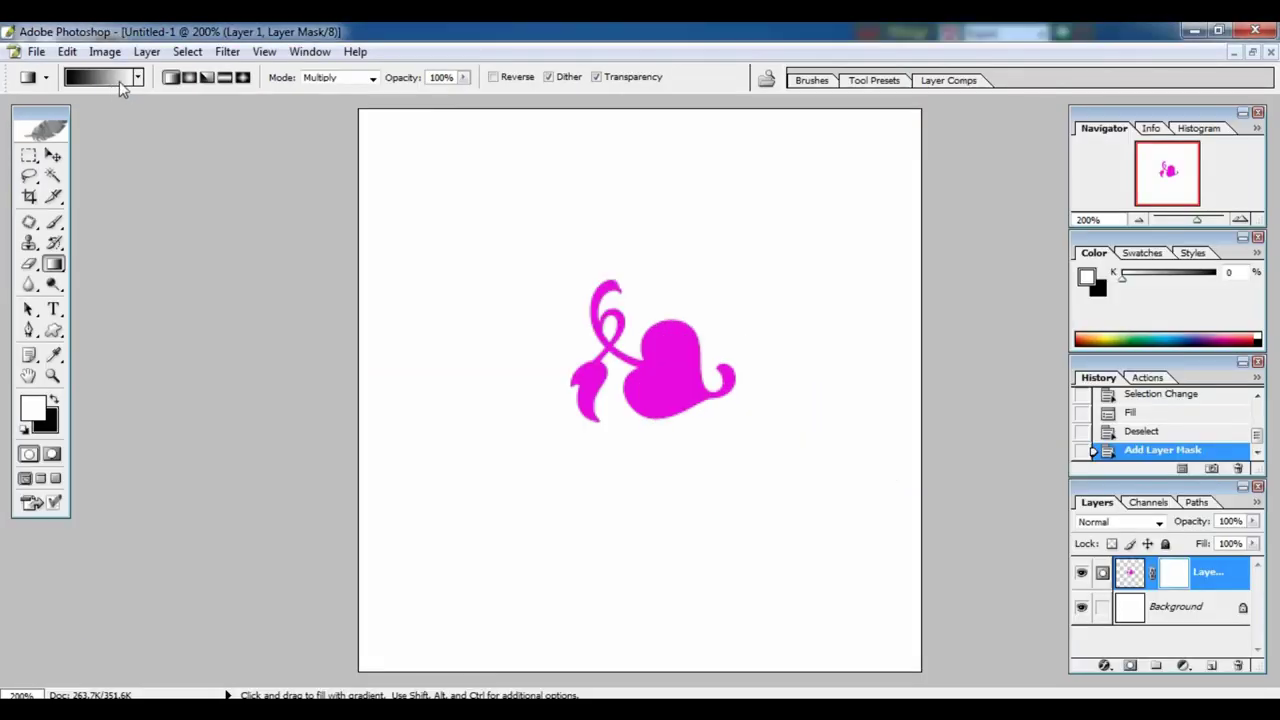
click(118, 82)
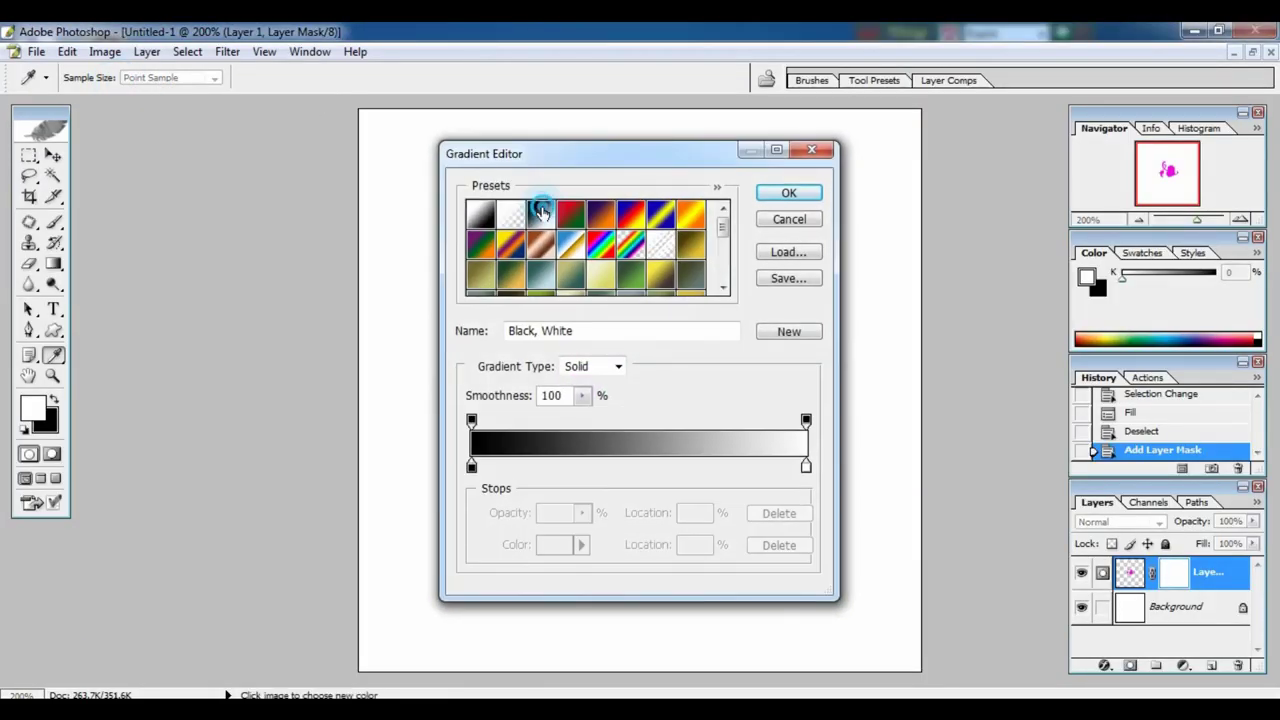
click(777, 193)
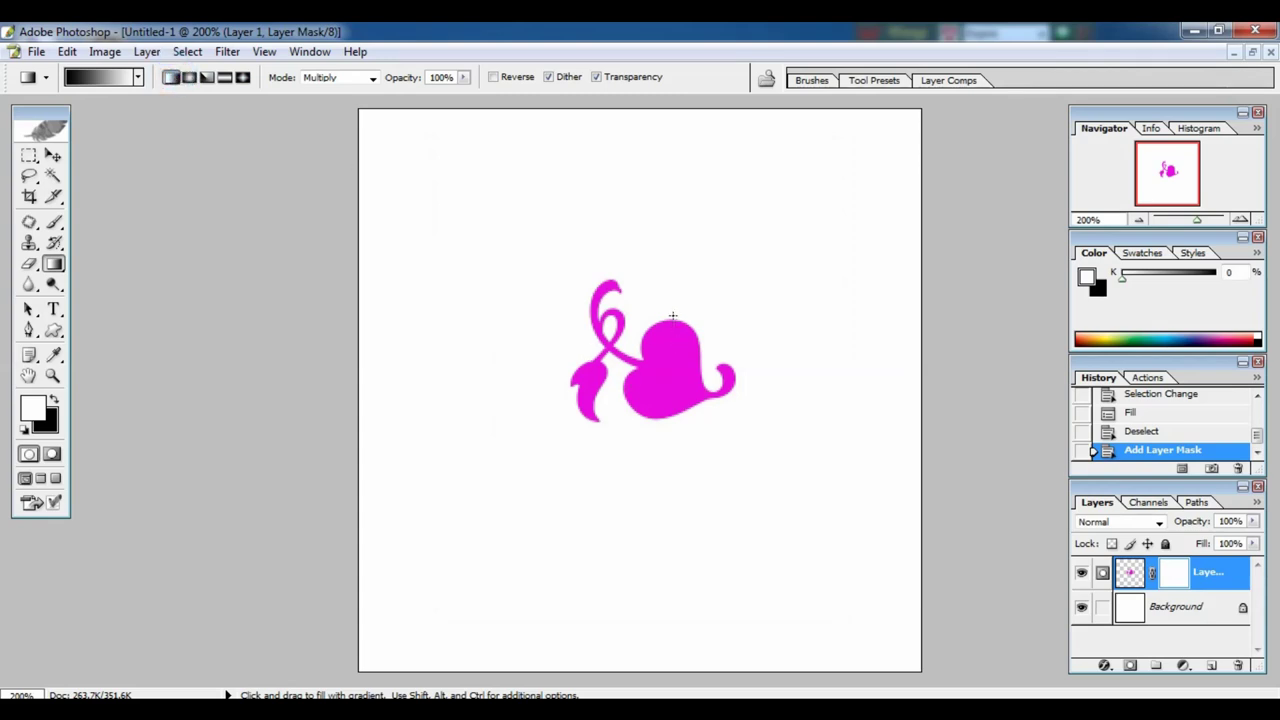
drag(673, 302, 664, 376)
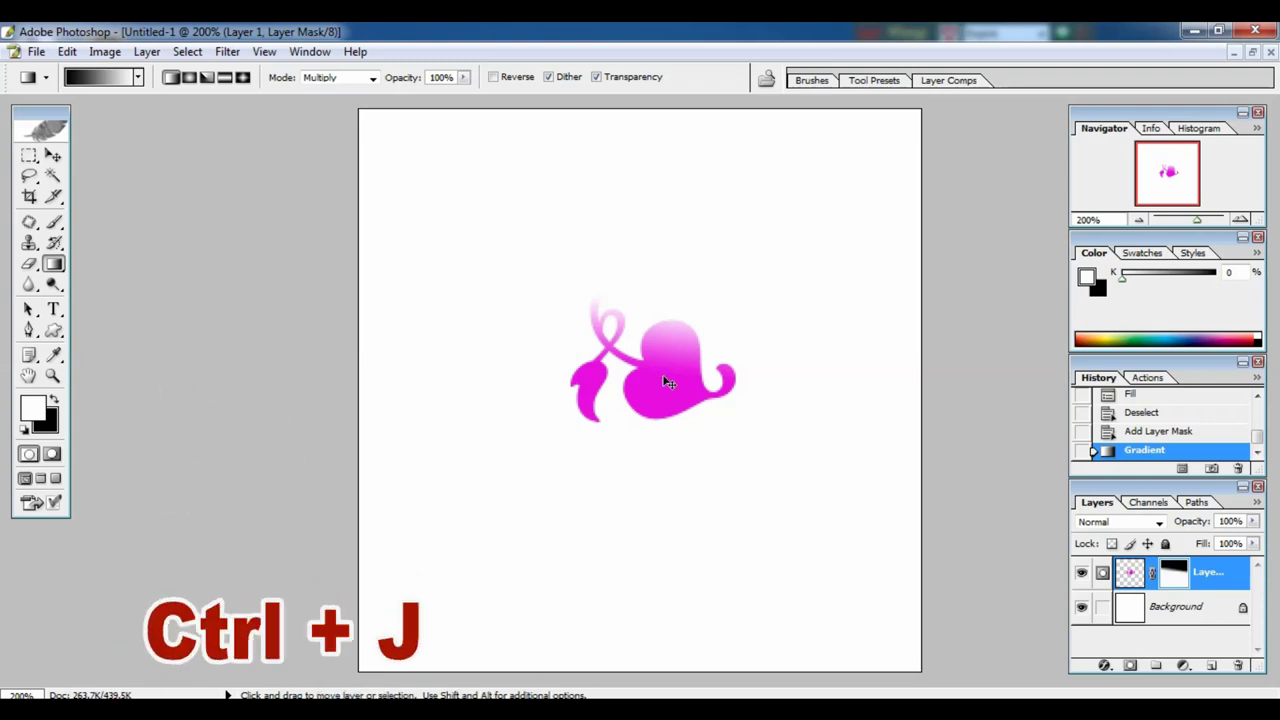
Duplicate the faded heart-vine layer and rotate the copy about -34° around its upper-left loop
key(ctrl+j)
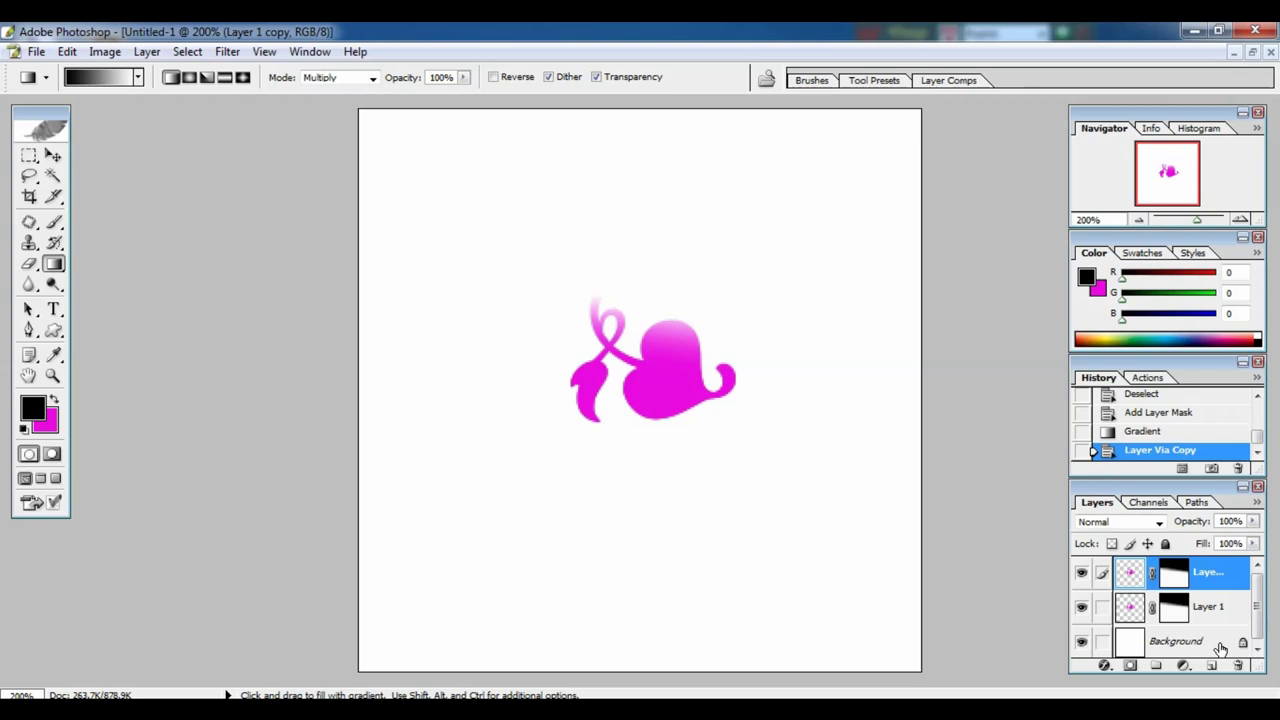
key(ctrl+t)
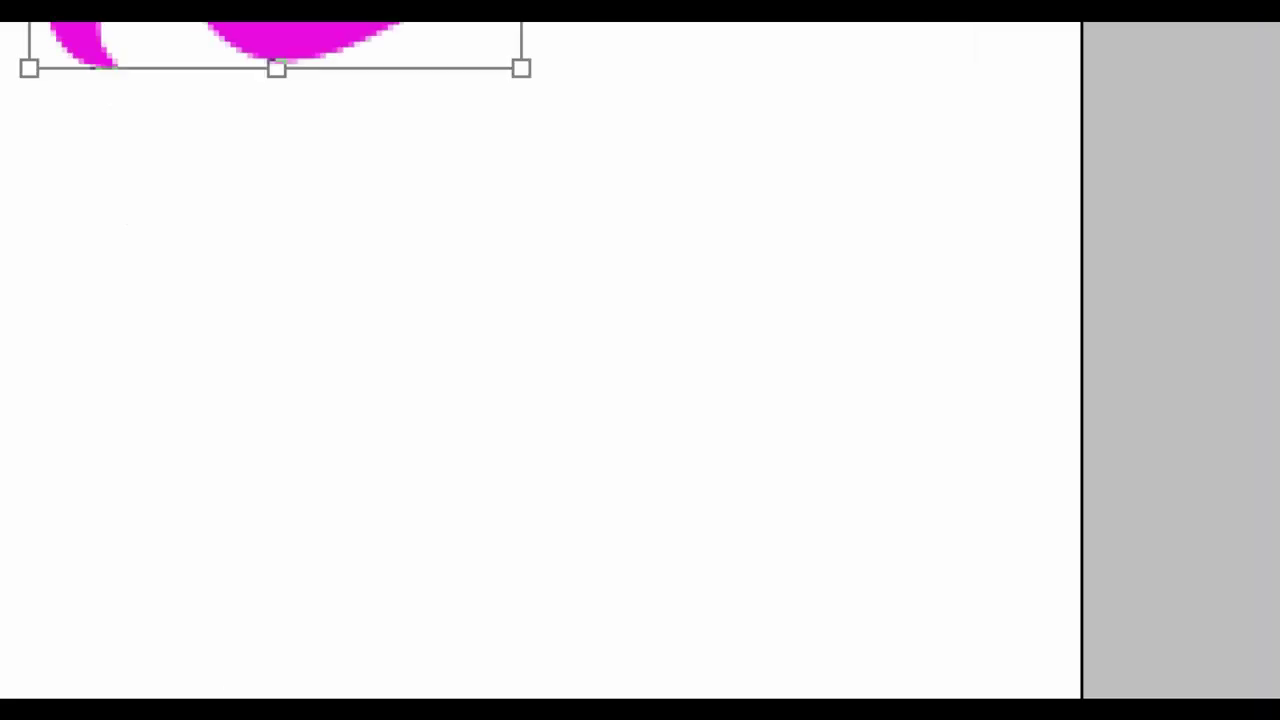
click(673, 367)
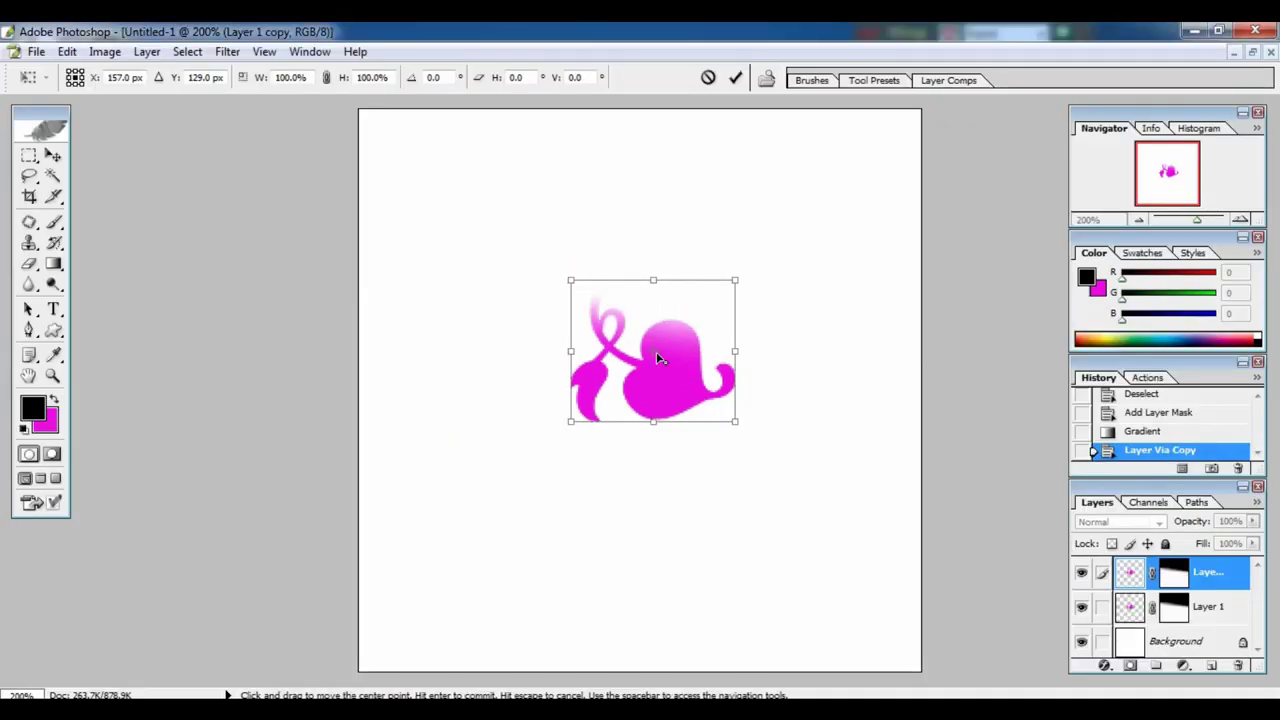
drag(653, 351, 577, 292)
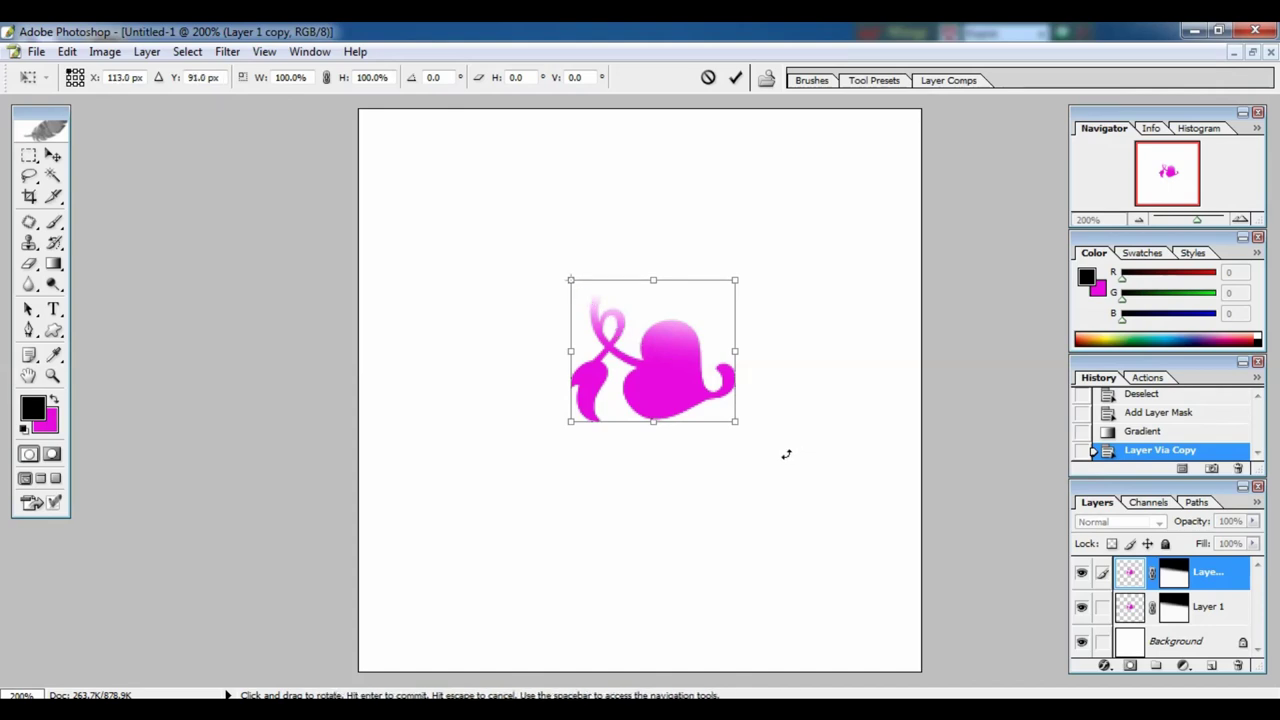
drag(786, 451, 857, 306)
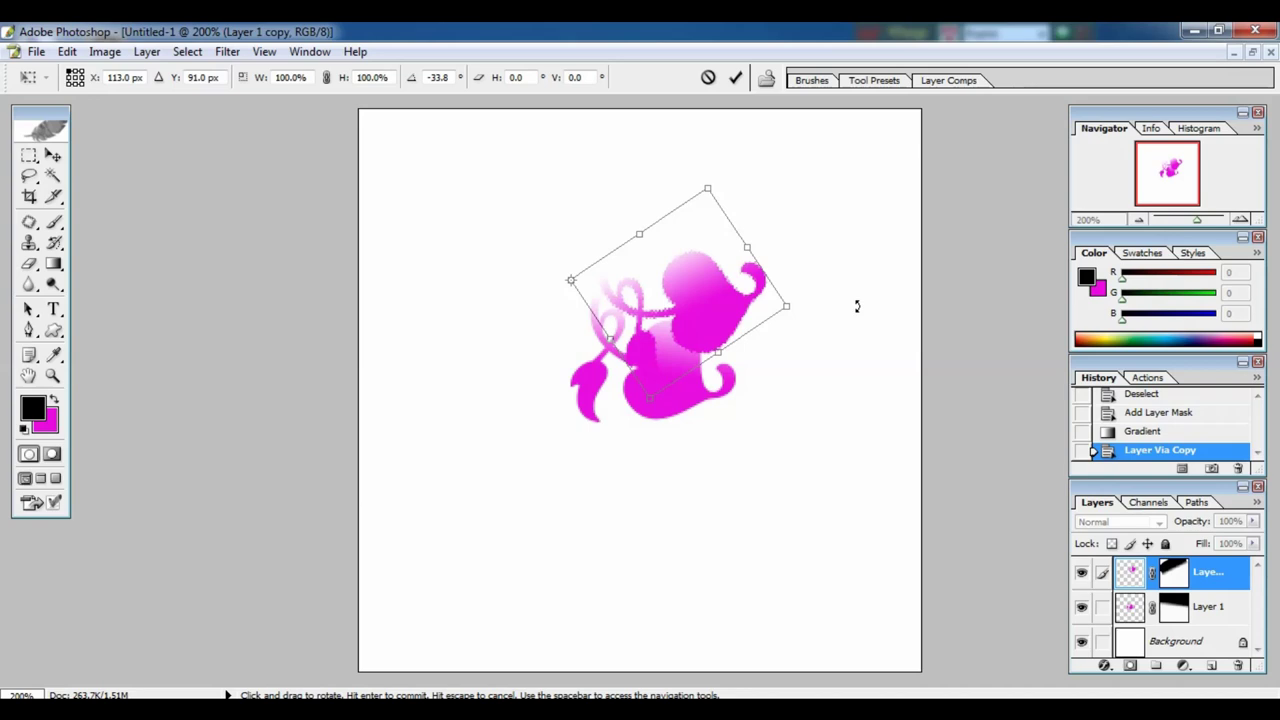
key(Return)
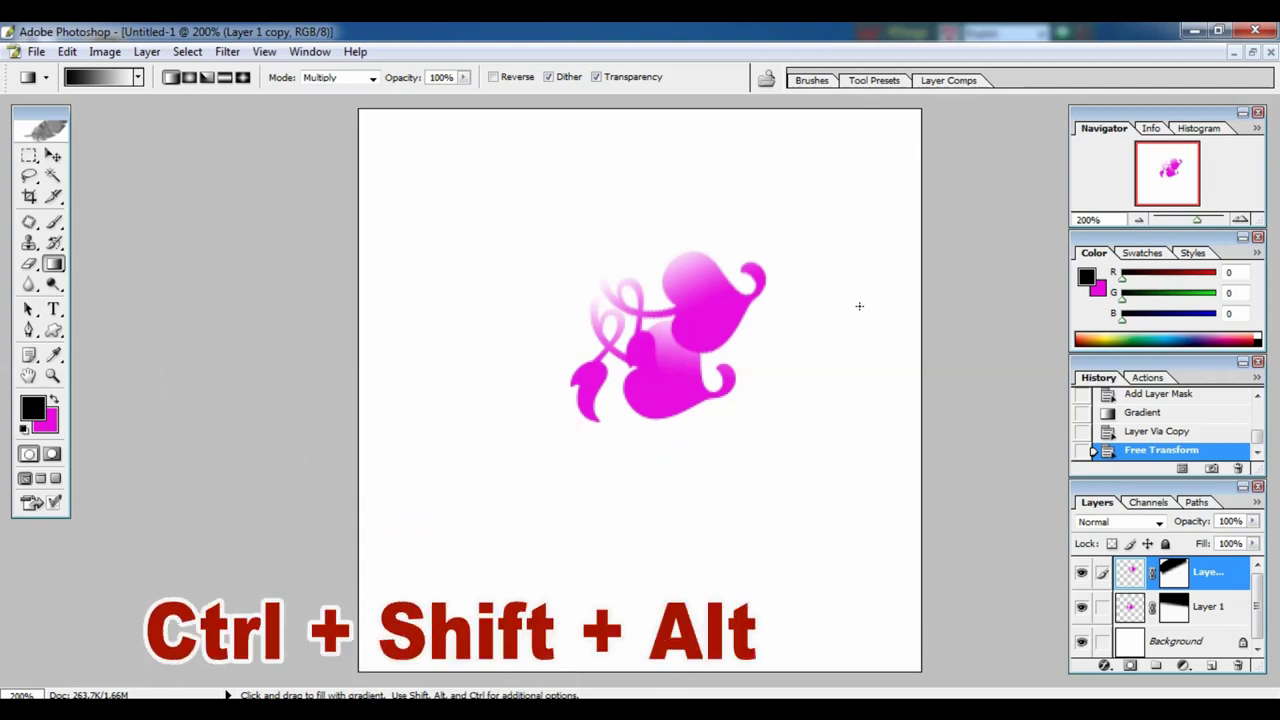
Repeat duplicate-and-rotate with Ctrl+Shift+Alt+T up to Layer 1 copy 9, closing the ring
key(ctrl+shift+alt)
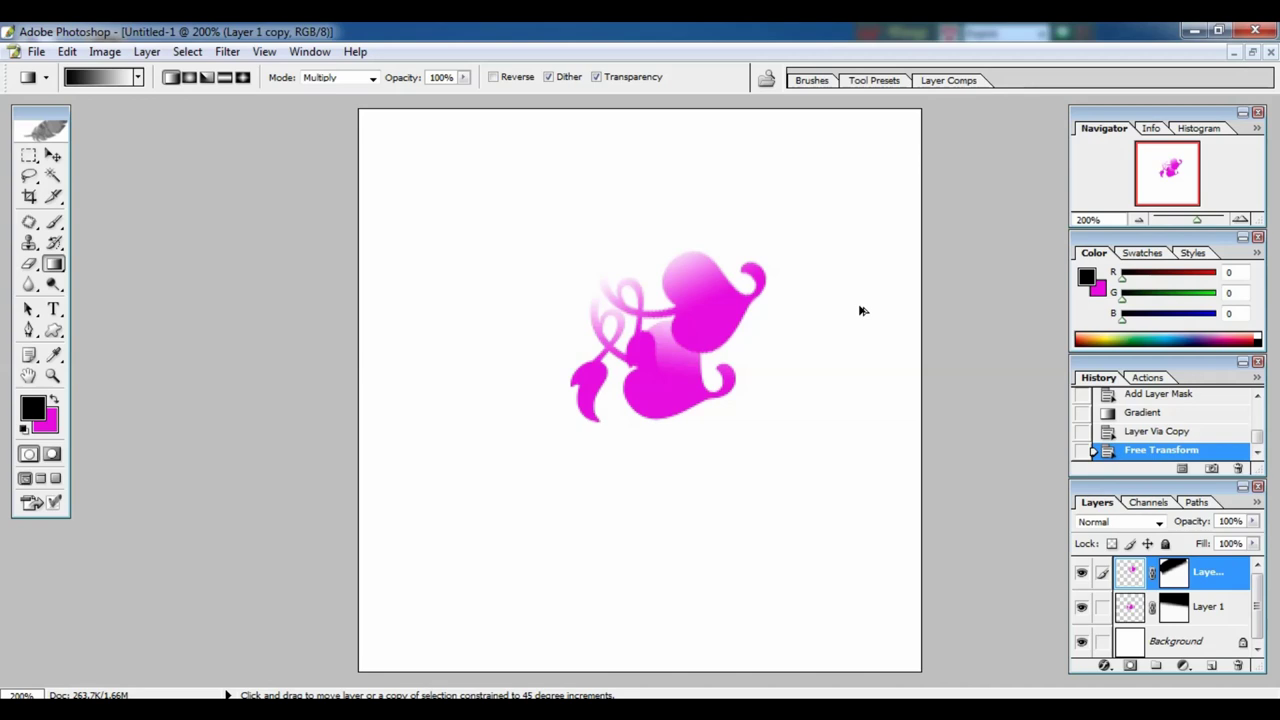
key(ctrl+shift+alt+t)
key(ctrl+shift+alt+t)
key(ctrl+shift+alt+t)
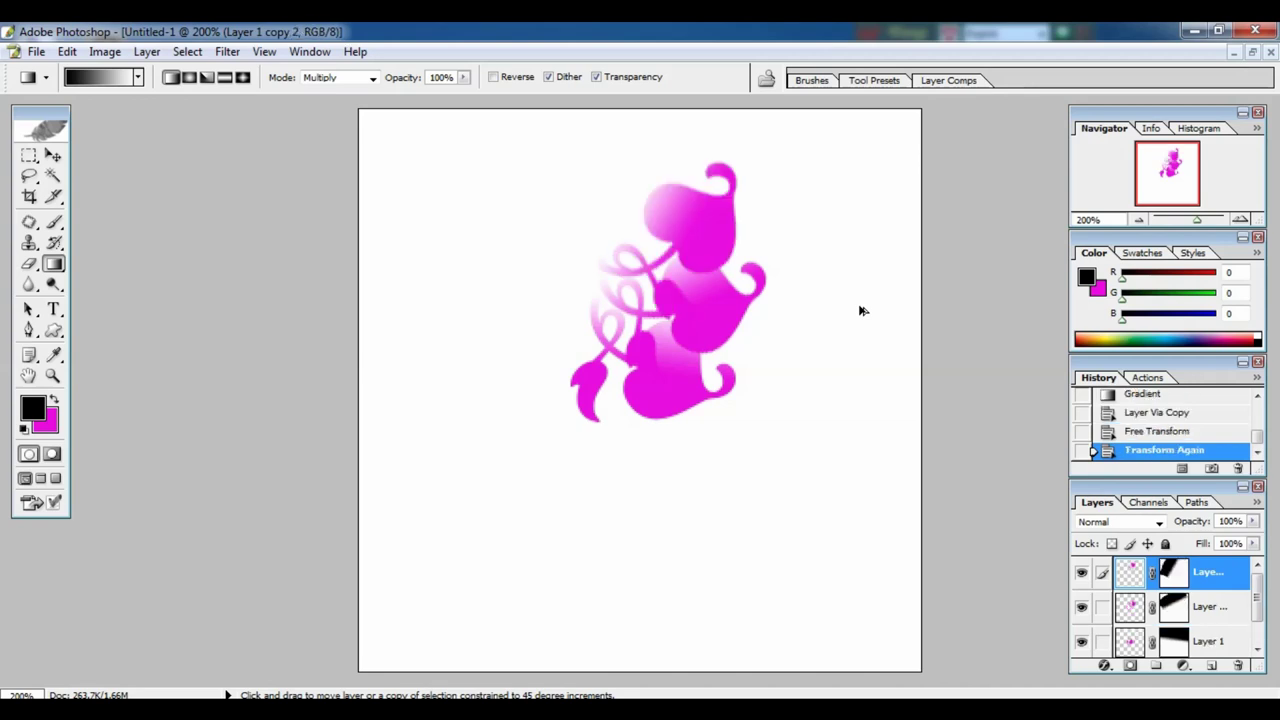
key(ctrl+shift+alt+t)
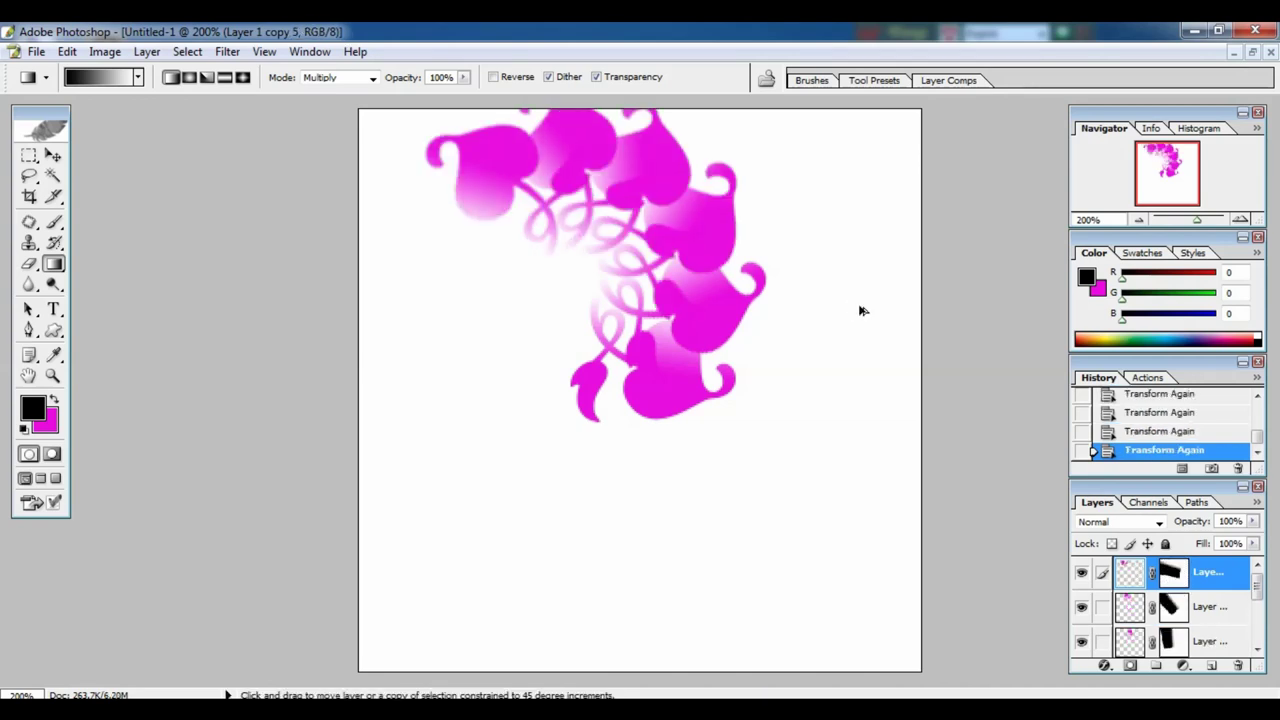
key(ctrl+shift+alt+t)
key(ctrl+shift+alt+t)
key(ctrl+shift+alt+t)
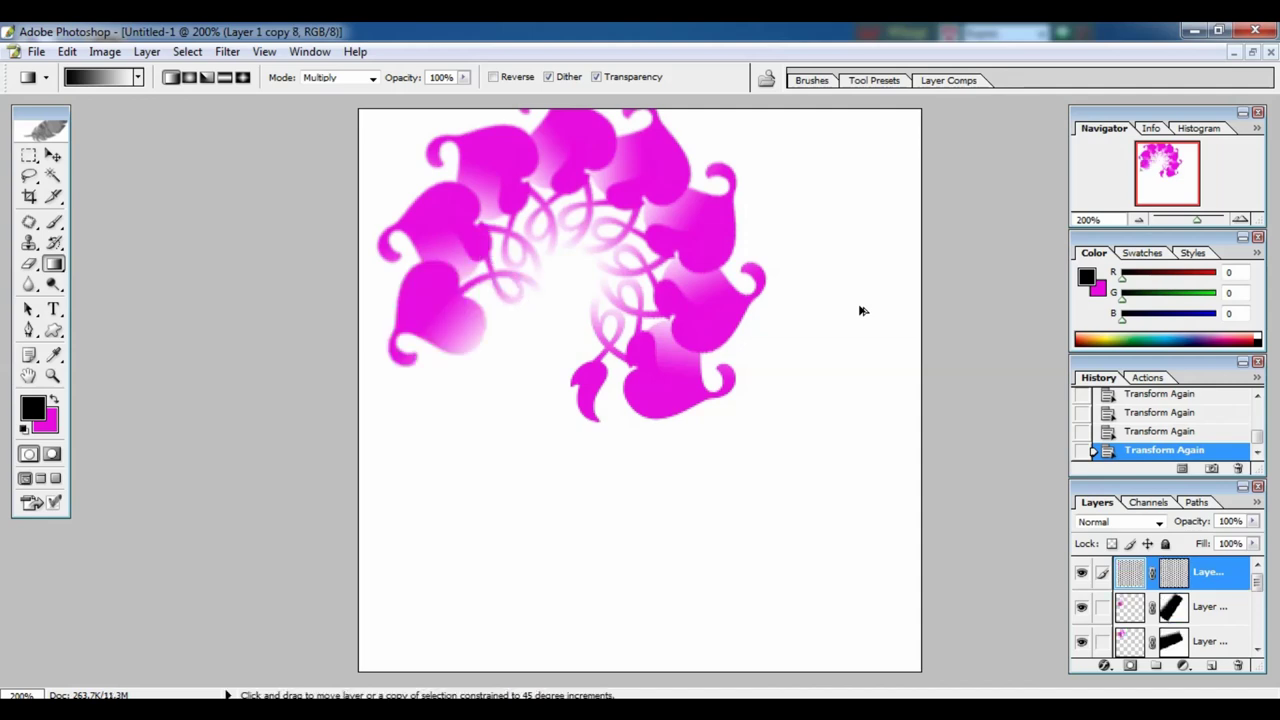
key(ctrl+shift+alt+t)
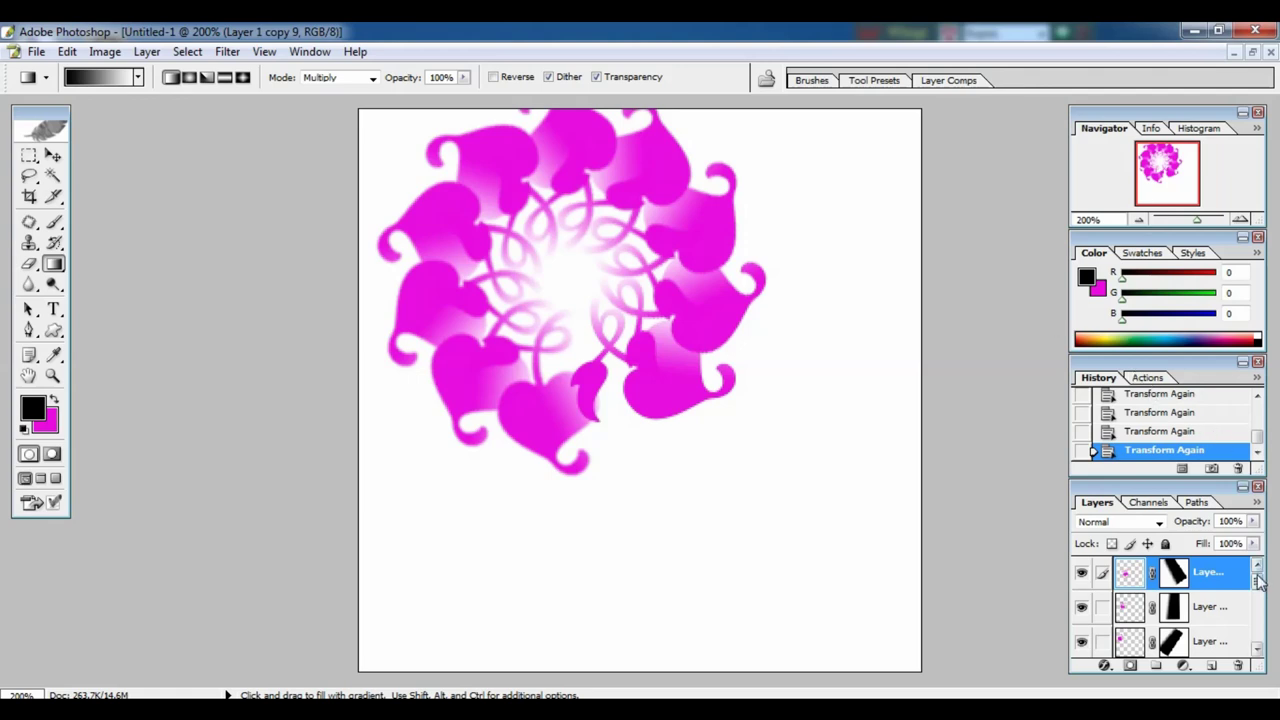
drag(1257, 580, 1258, 636)
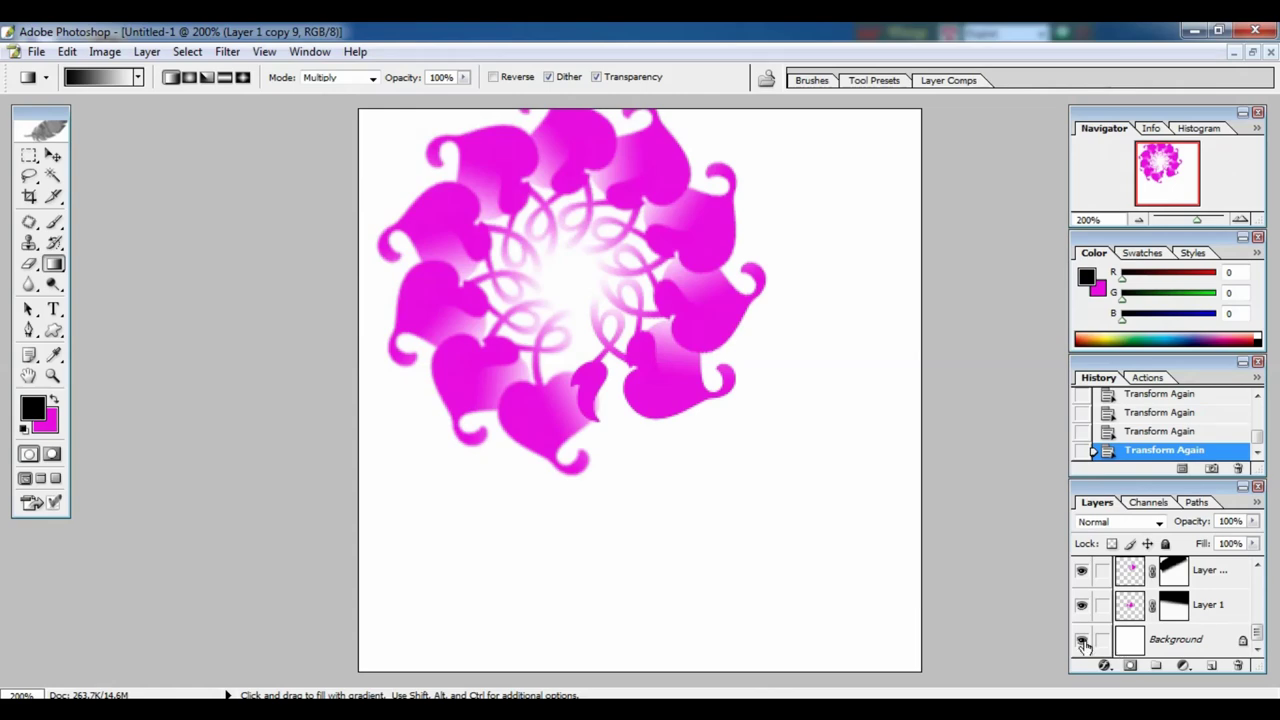
Hide the white background and merge the visible heart-vine copies into one rosette layer, Layer 1 copy 8
click(1073, 639)
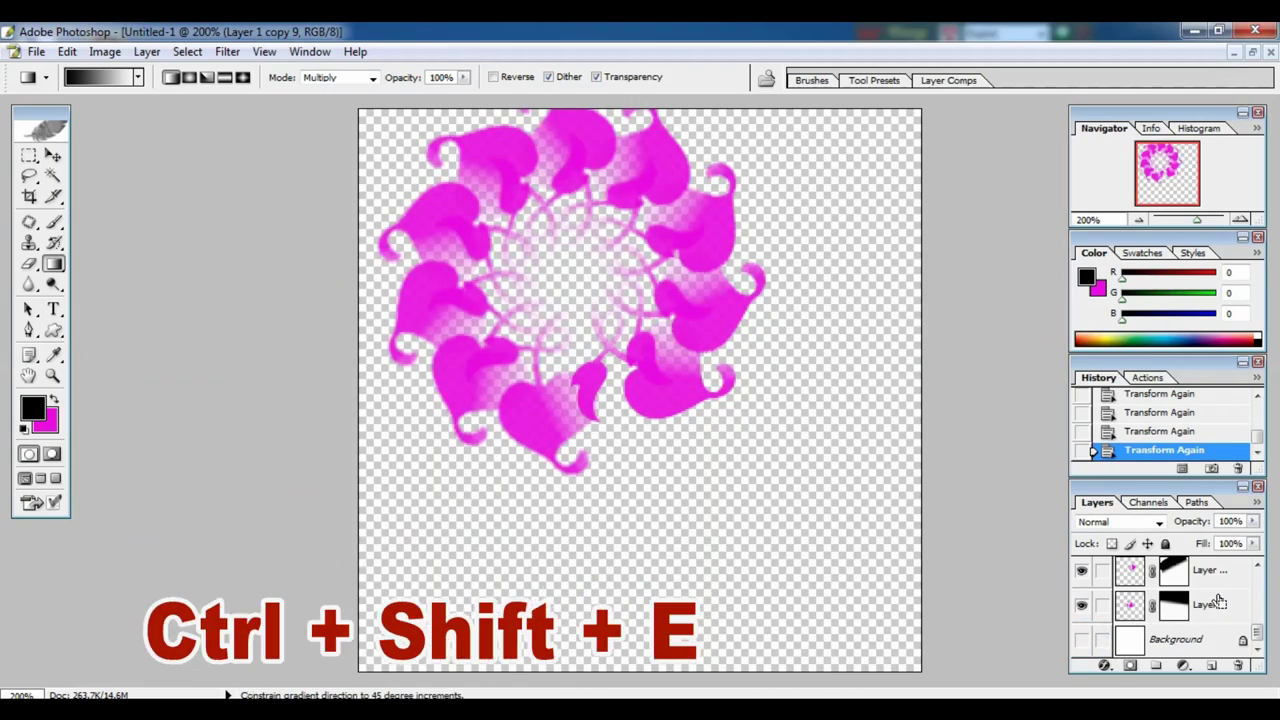
key(ctrl+shift+e)
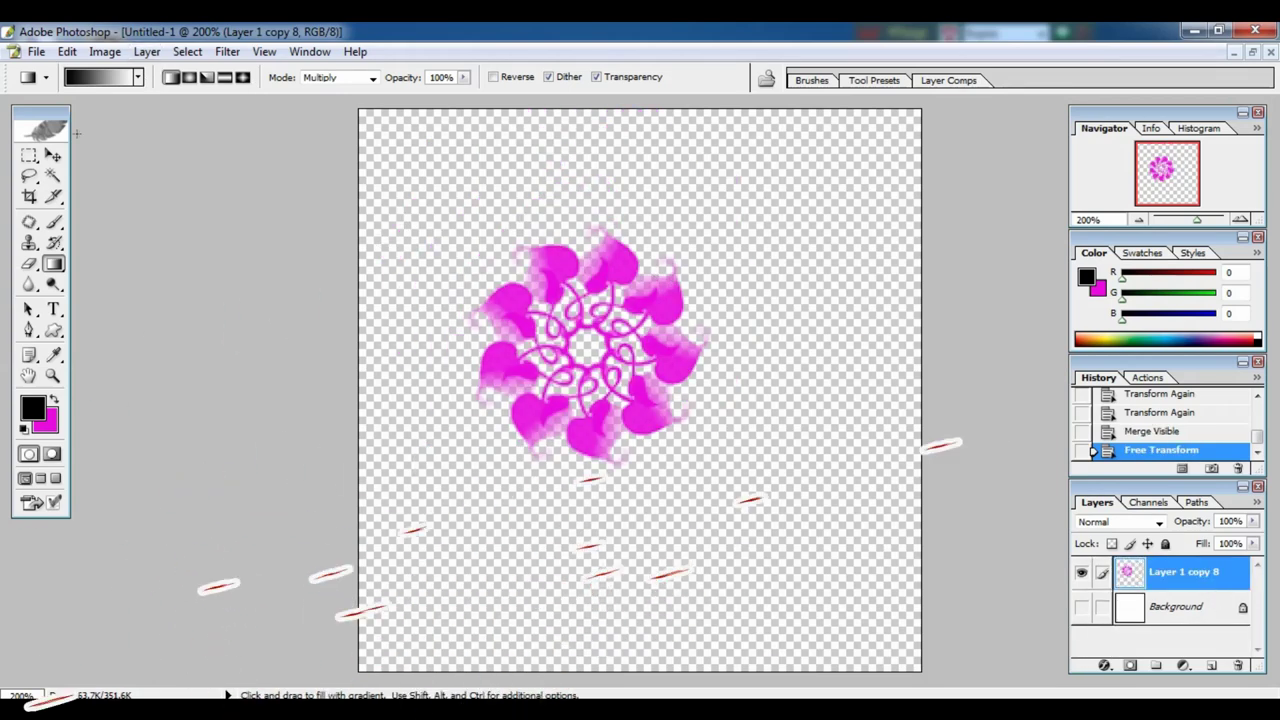
click(53, 157)
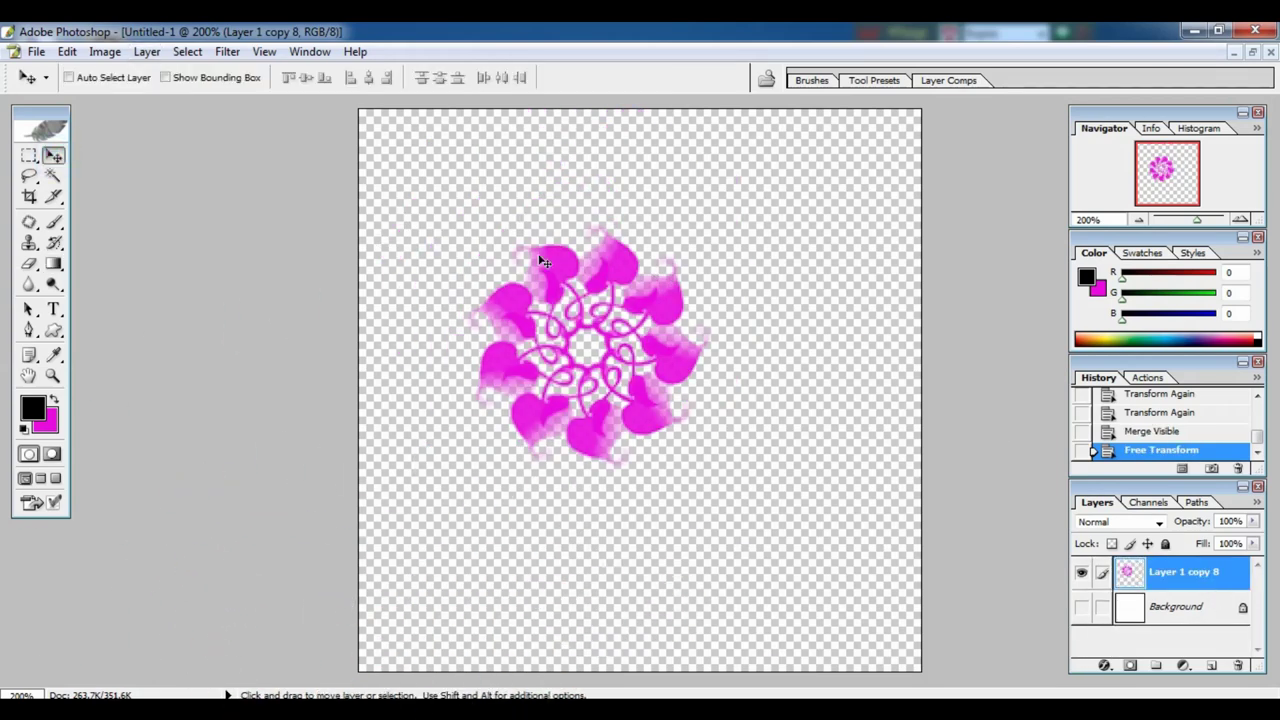
Move the rosette to the top-left and Shift+Alt-drag a copy, Layer 1 copy 9, to the bottom-right
drag(570, 270, 495, 182)
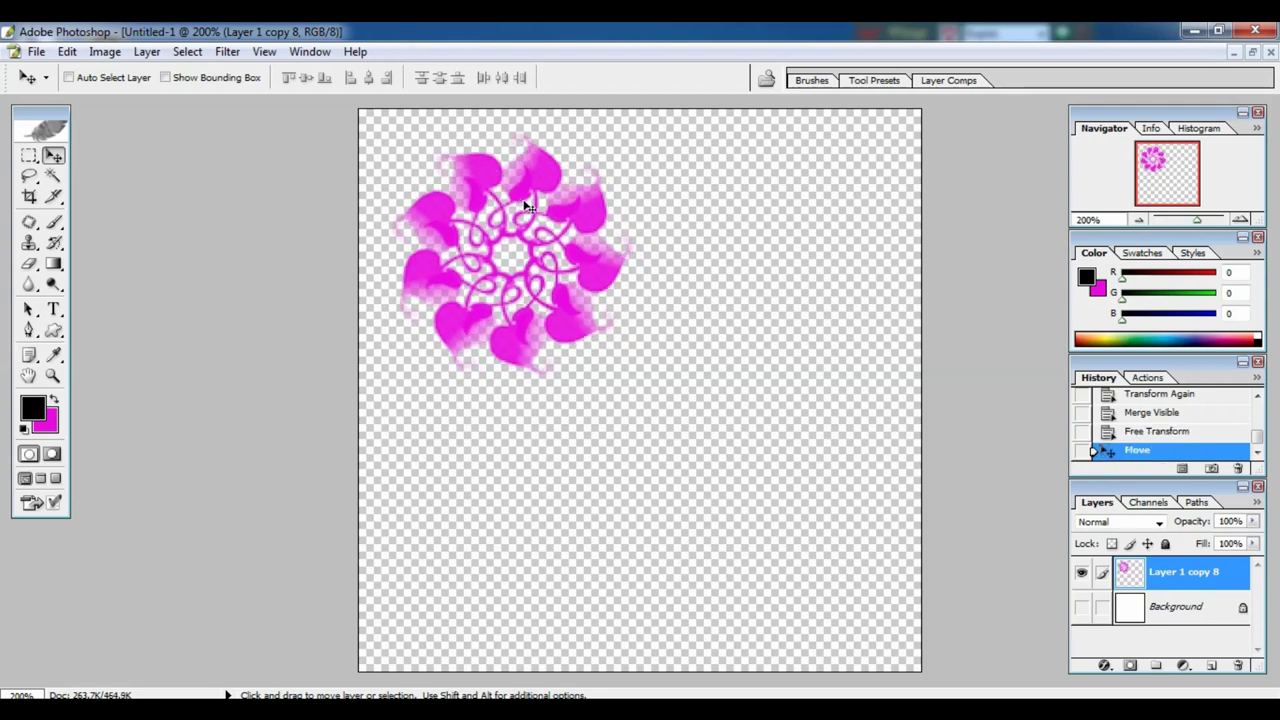
key(shift)
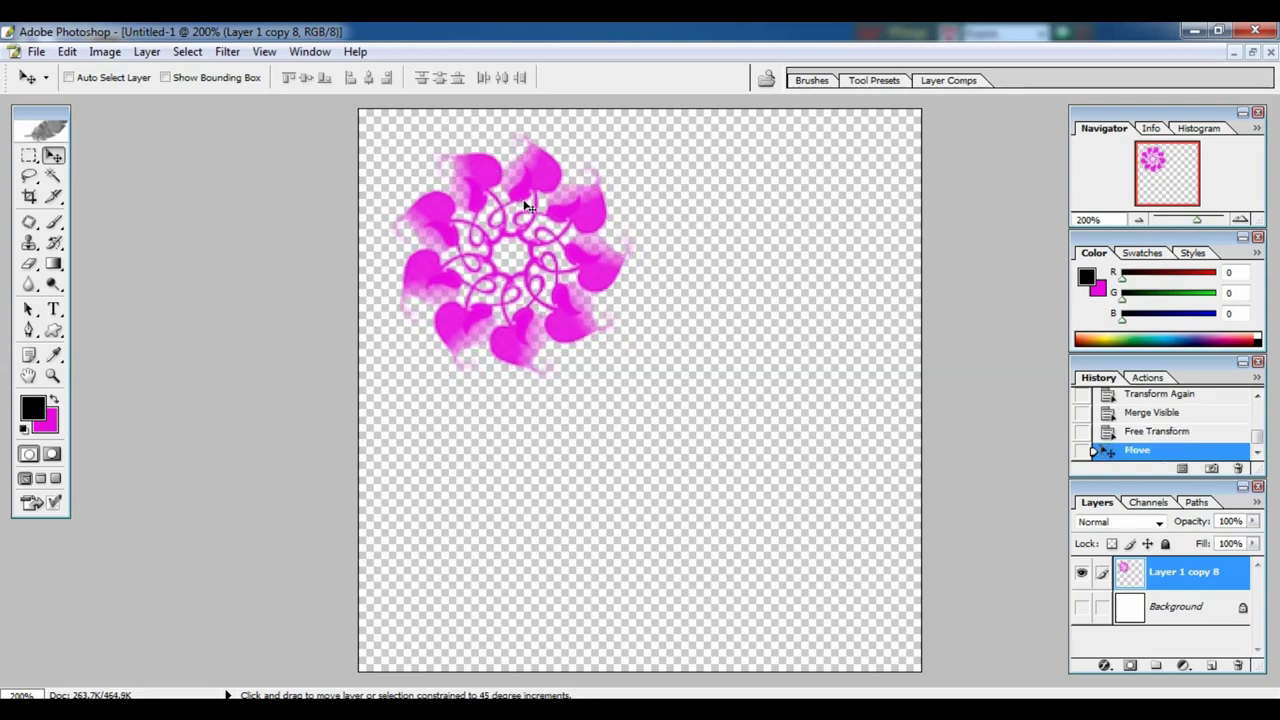
key(alt)
drag(528, 205, 761, 460)
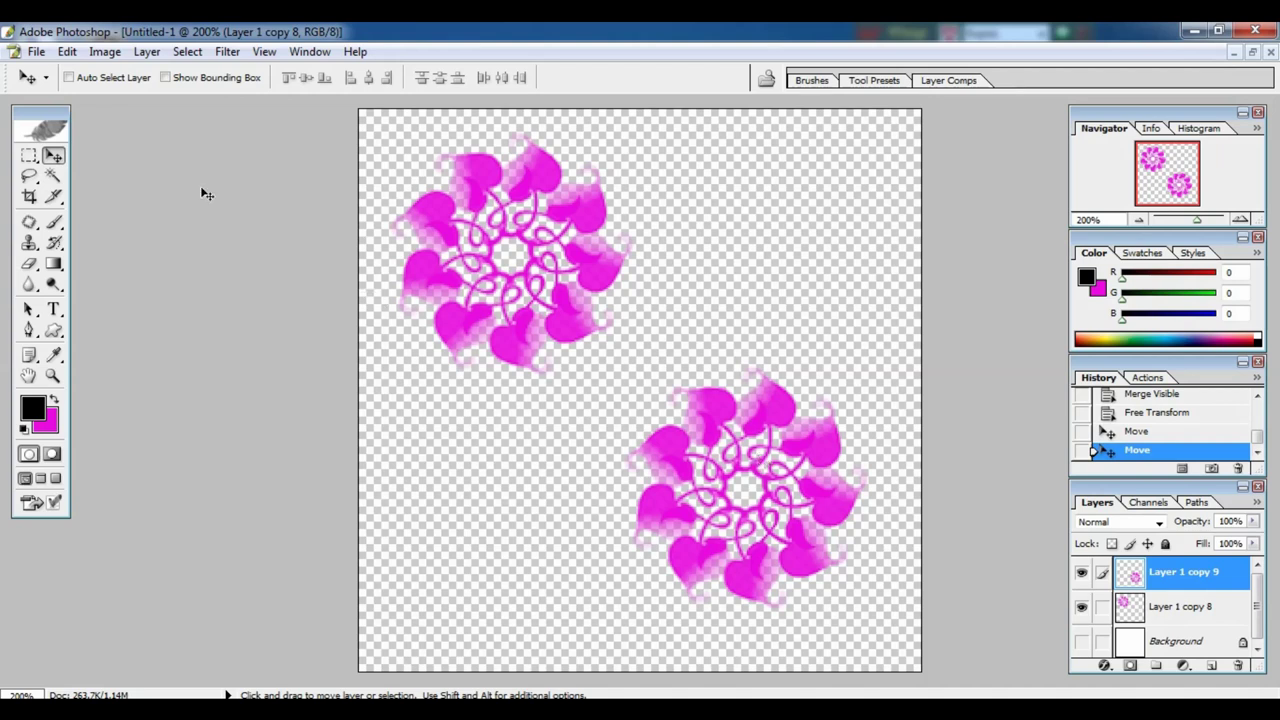
Use Edit > Define Pattern to store the two-rosette canvas under the name 'Pattern 1'
click(67, 52)
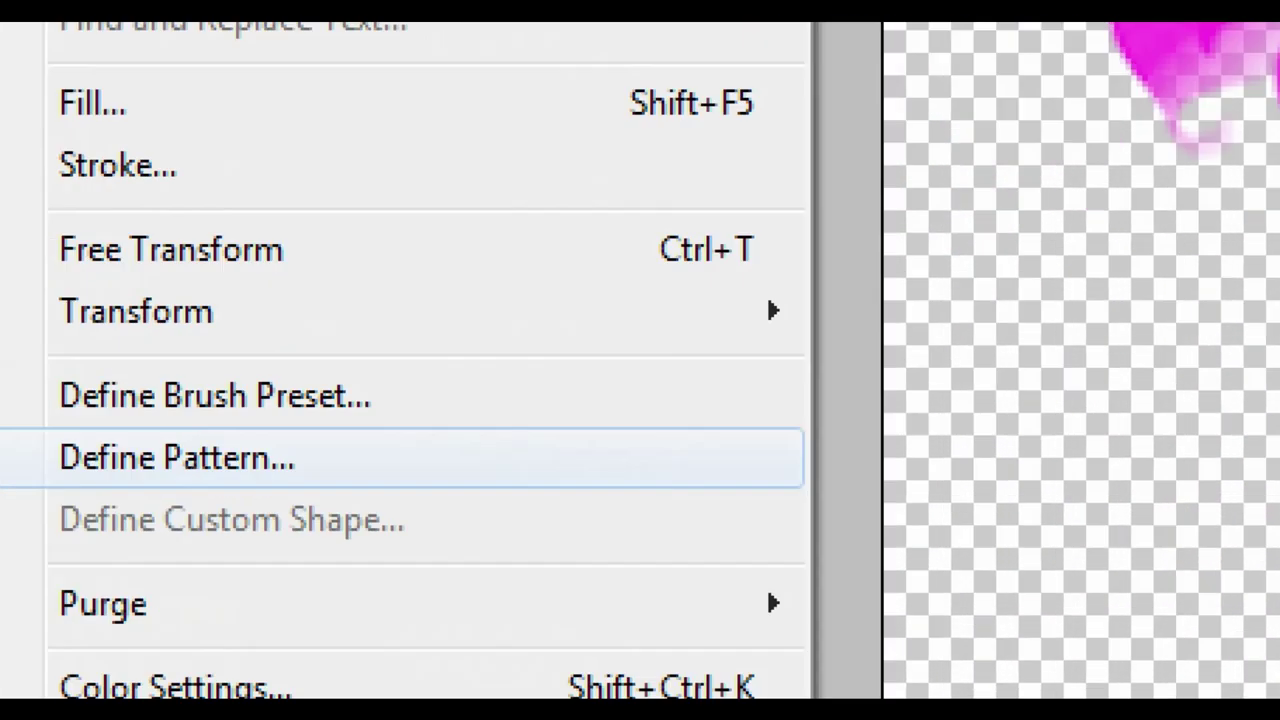
click(105, 471)
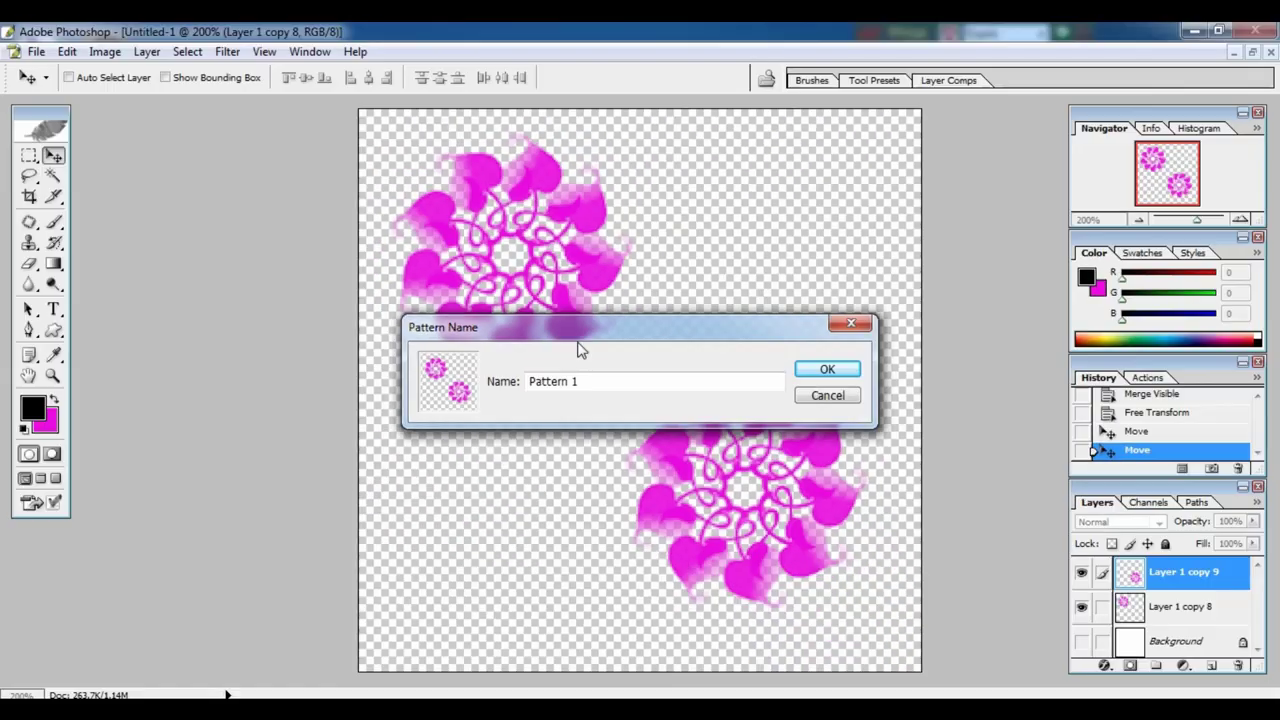
click(828, 369)
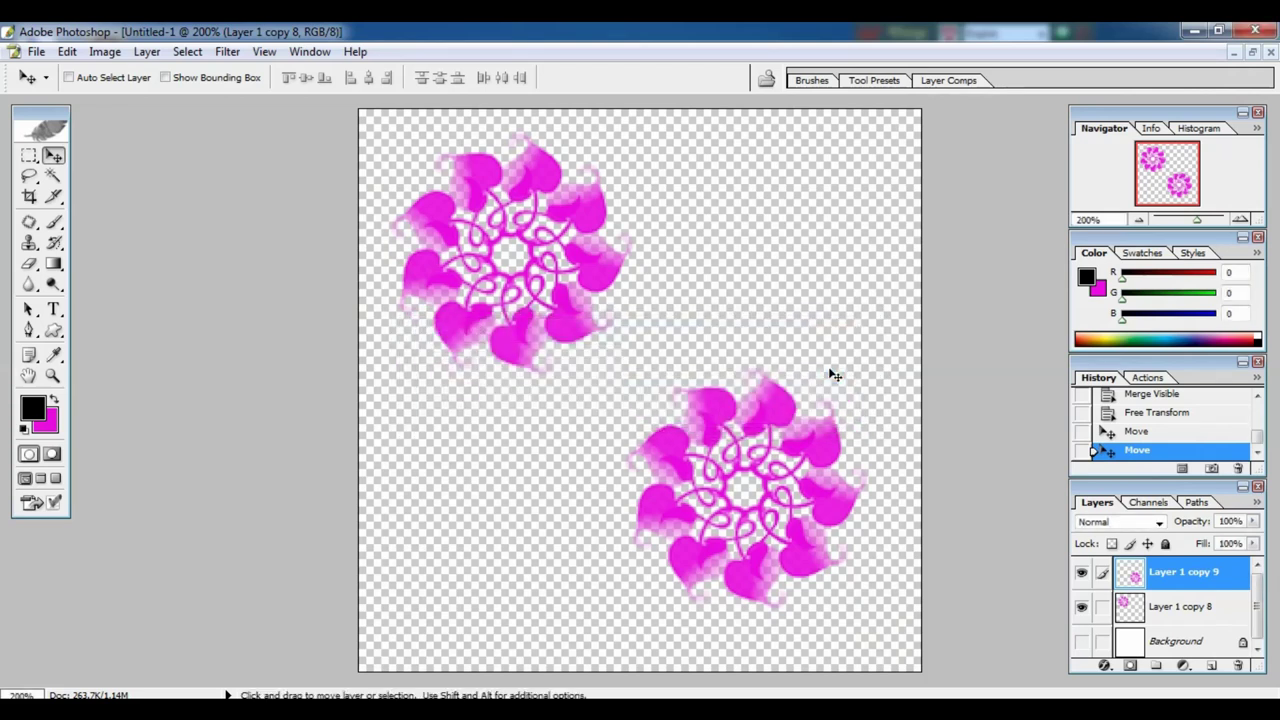
Close the rosette document, discarding its changes
key(f)
key(f)
key(f)
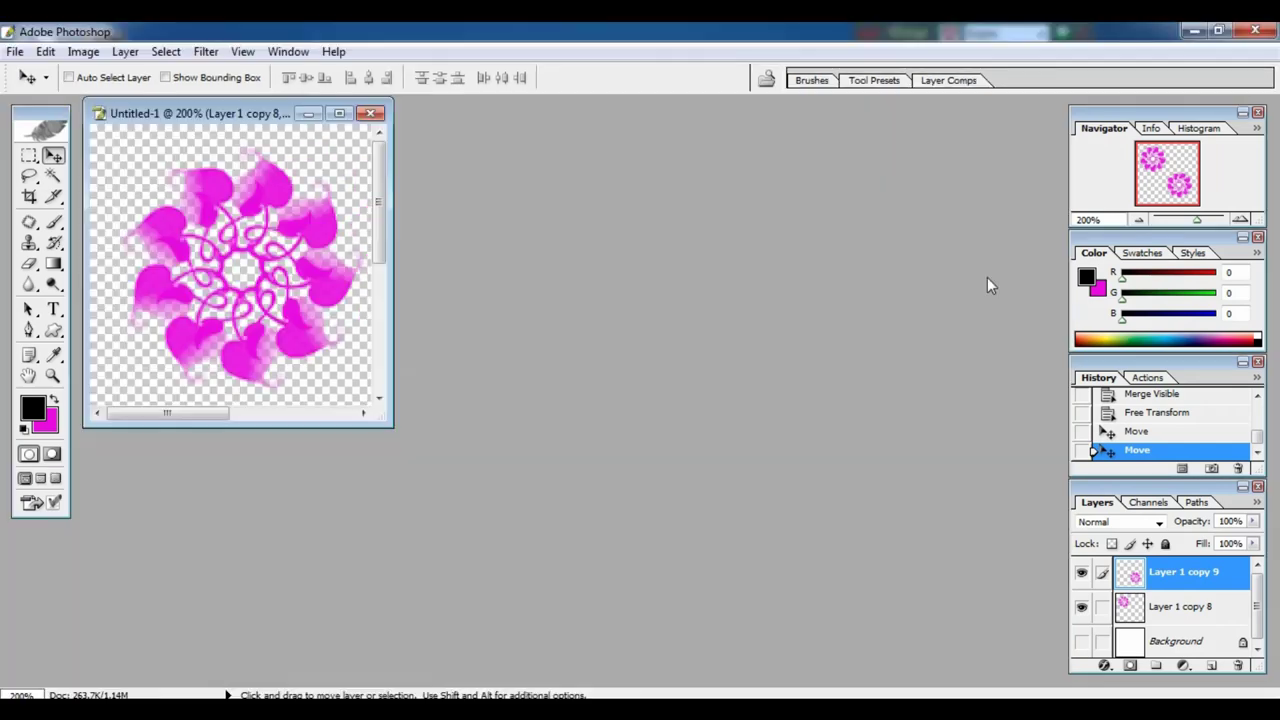
click(371, 114)
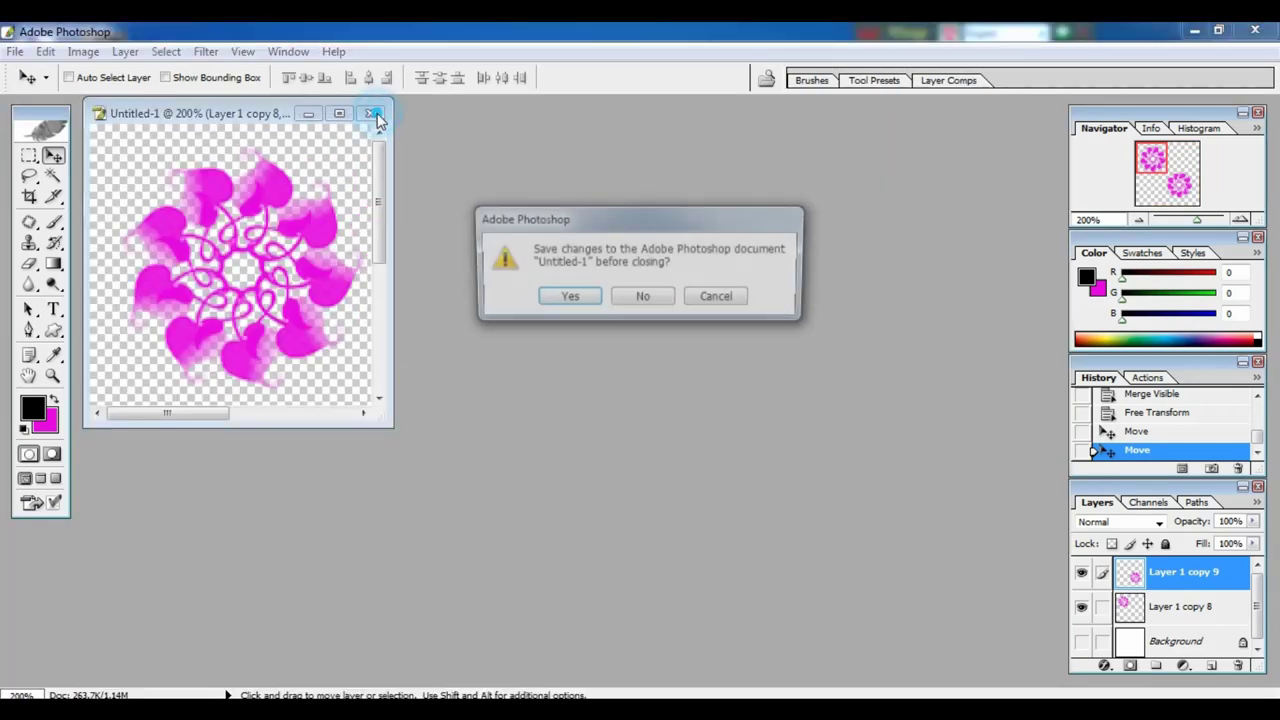
click(640, 300)
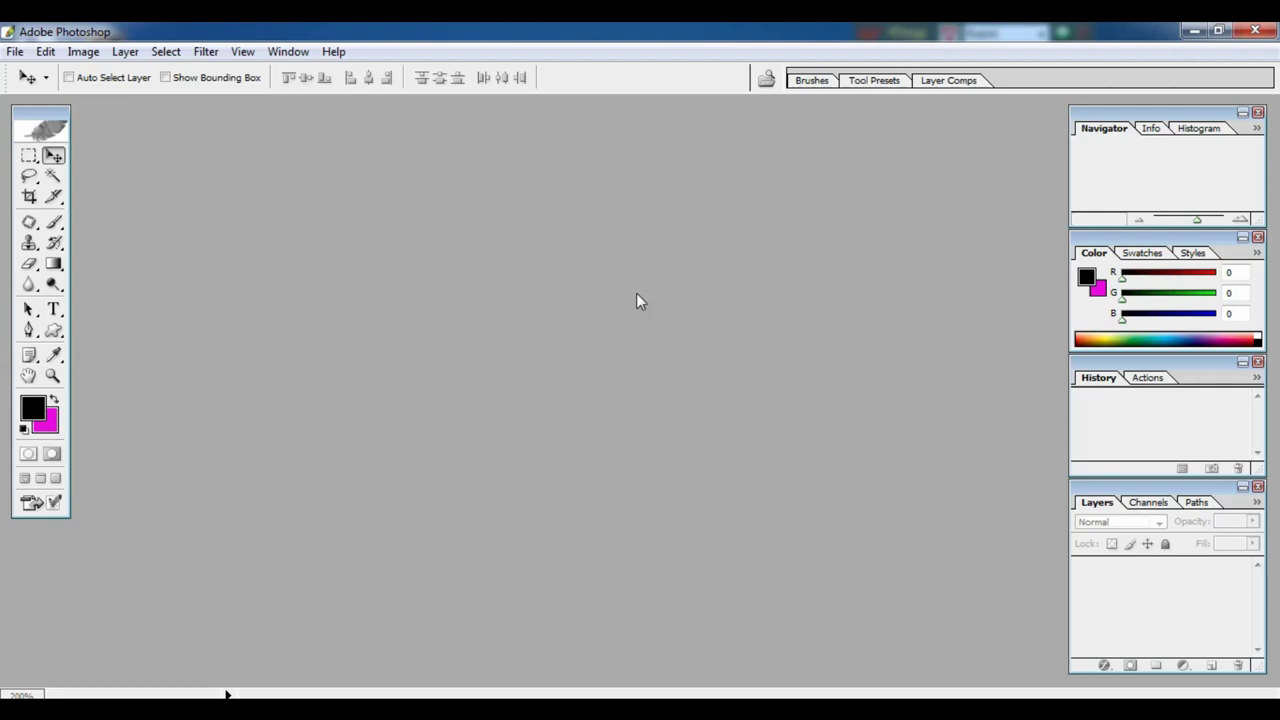
Create a new A4 document (210 × 297 mm, 300 pixels/inch) and maximise its window
key(ctrl+n)
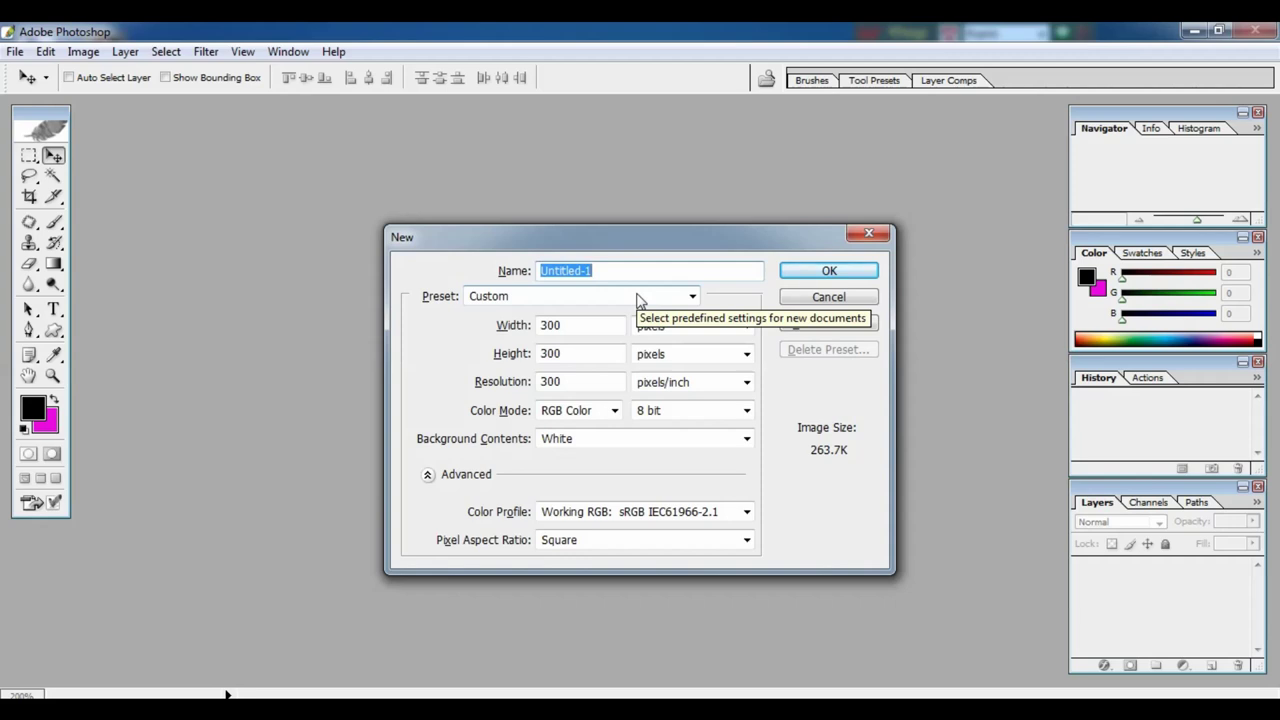
click(638, 297)
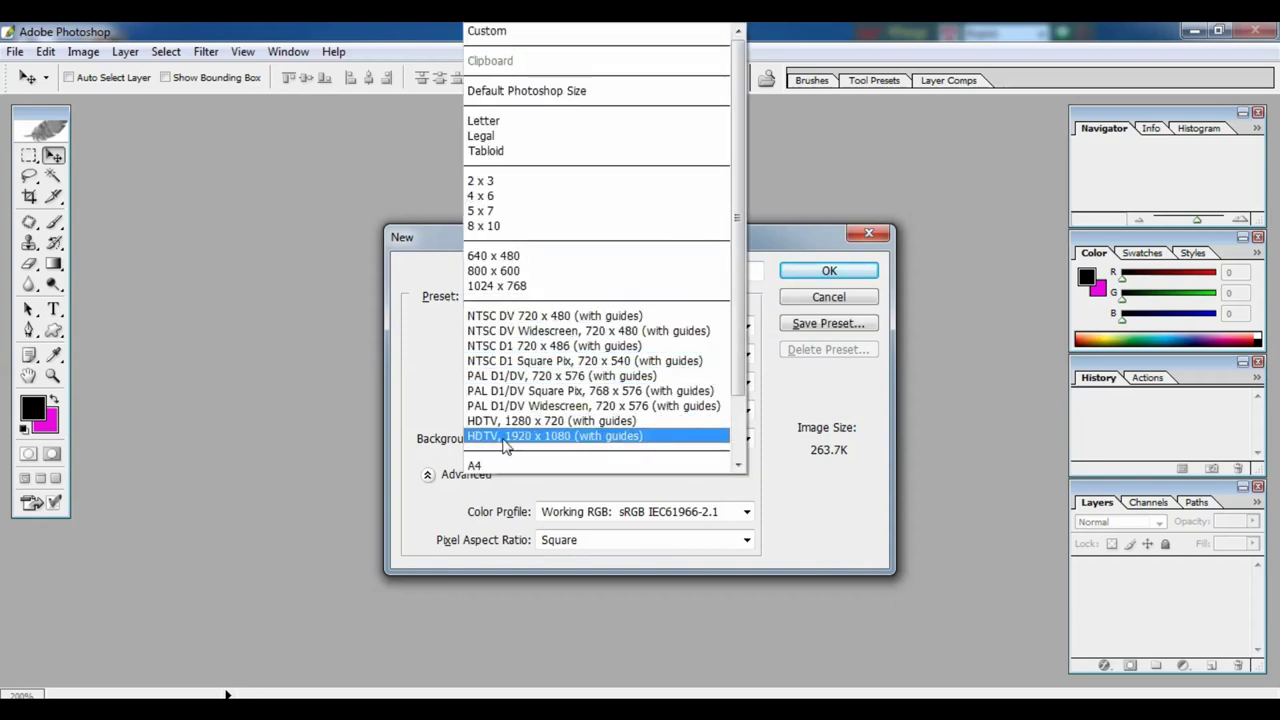
click(490, 466)
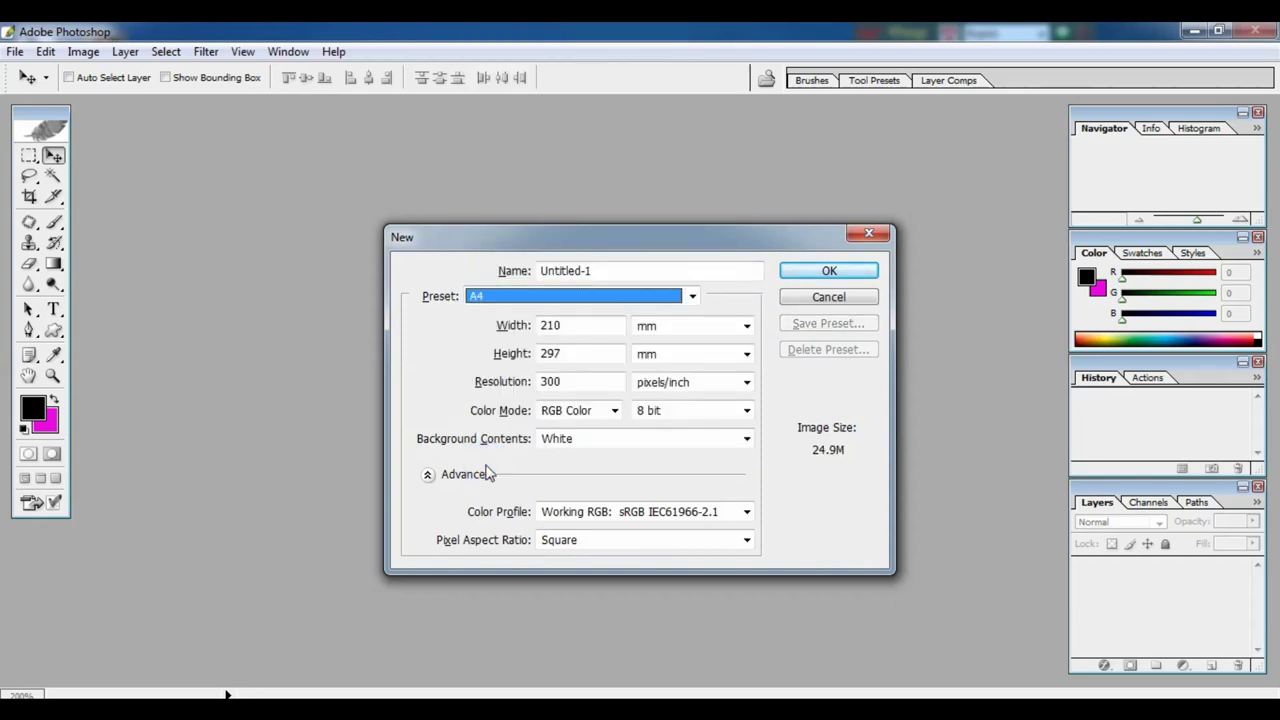
click(799, 279)
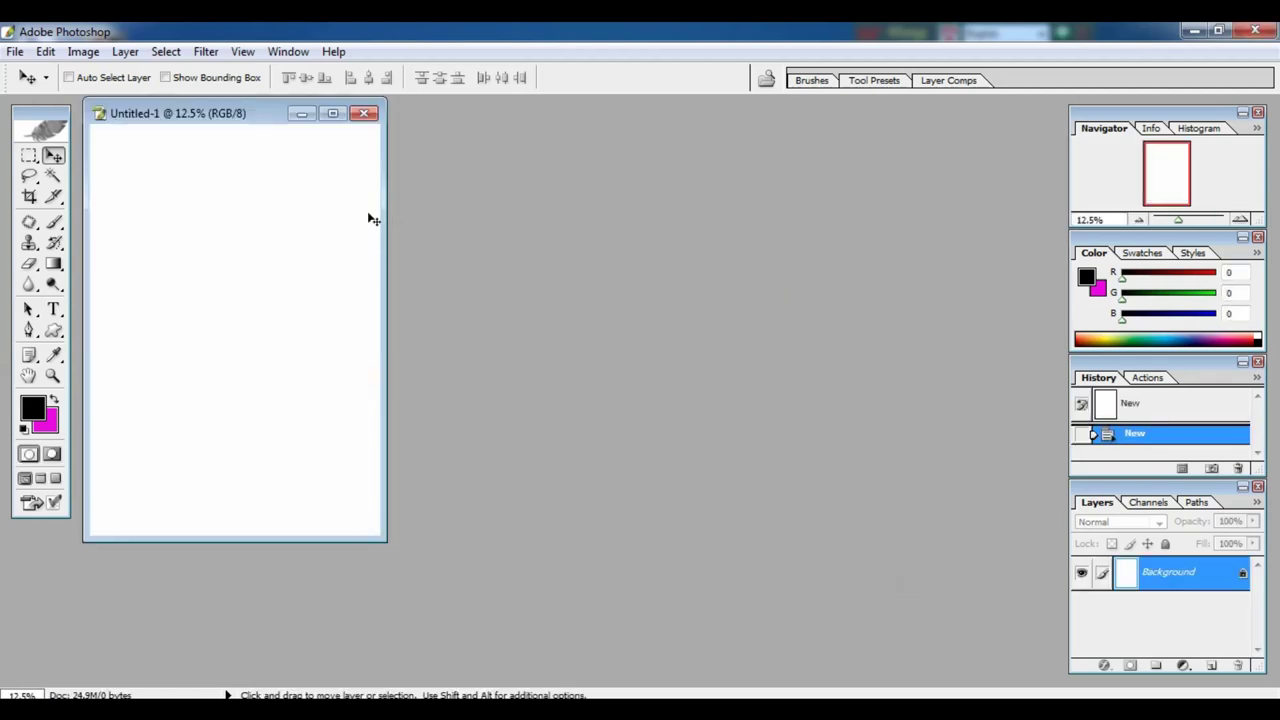
click(333, 113)
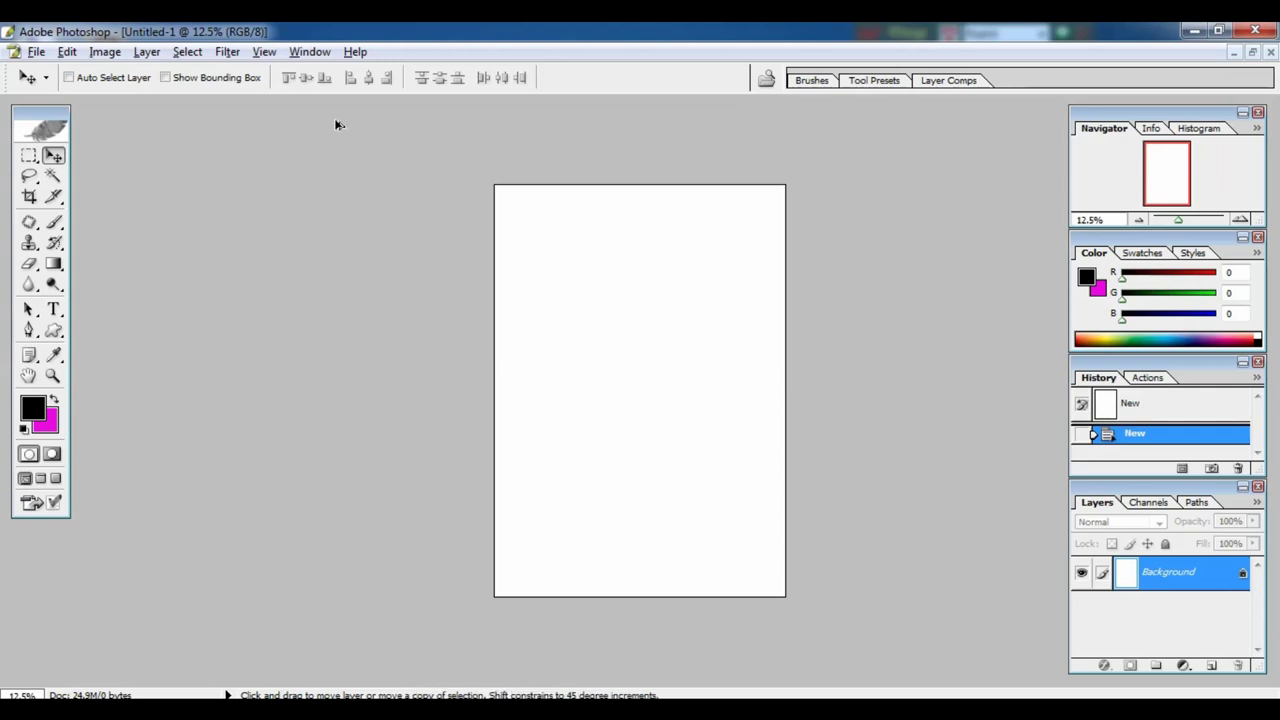
Fill the A4 background solid black with the foreground colour via Alt+Backspace
key(alt+BackSpace)
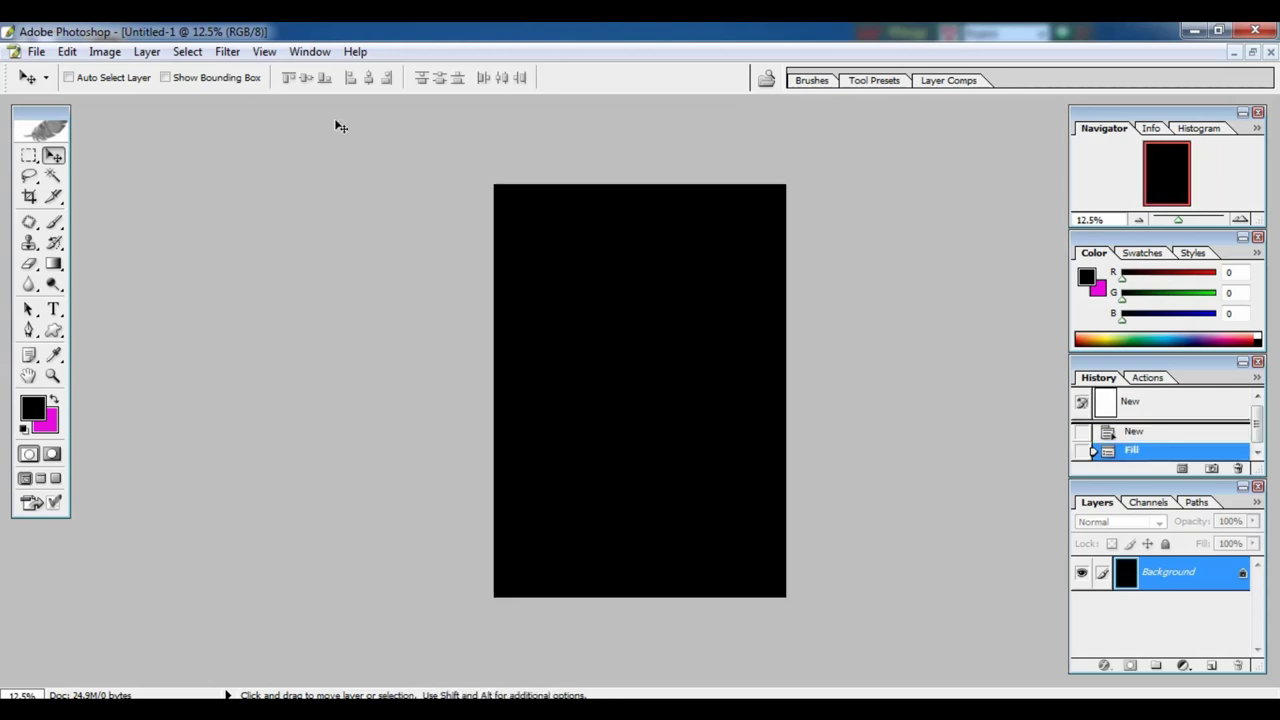
click(53, 266)
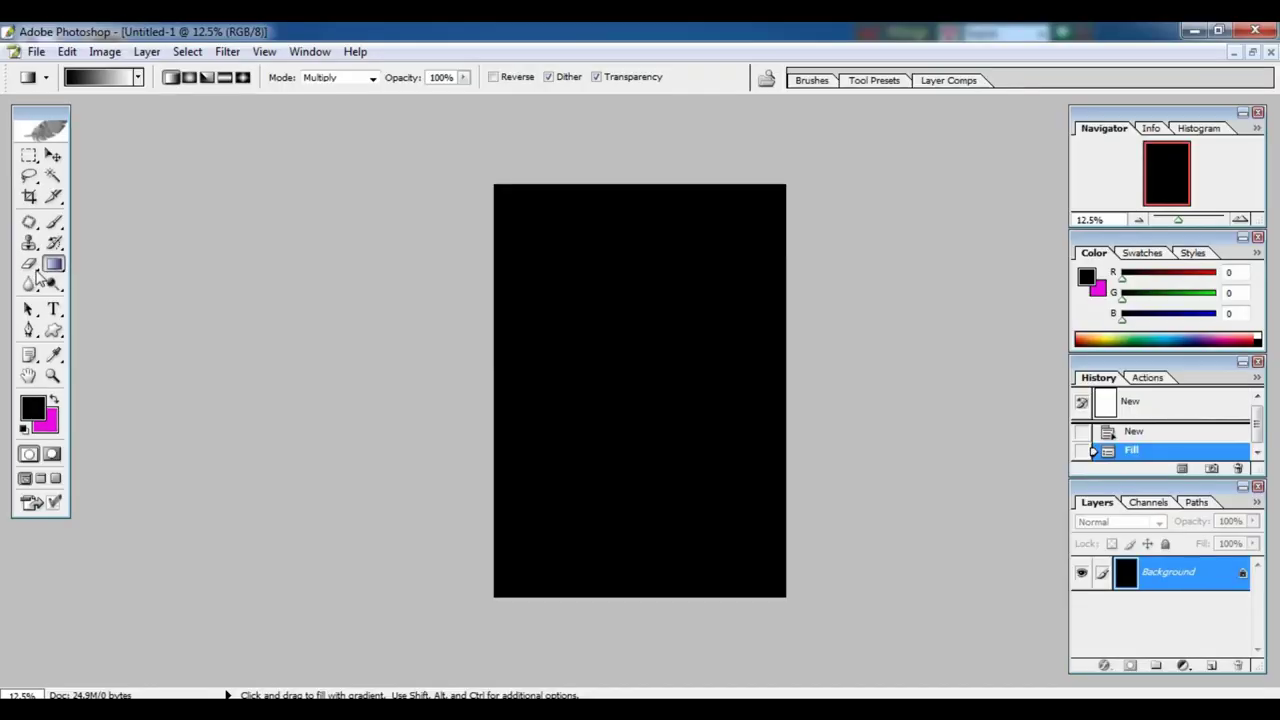
Select the Paint Bucket with Fill set to Pattern and the magenta rosette Pattern 1 chosen
click(63, 262)
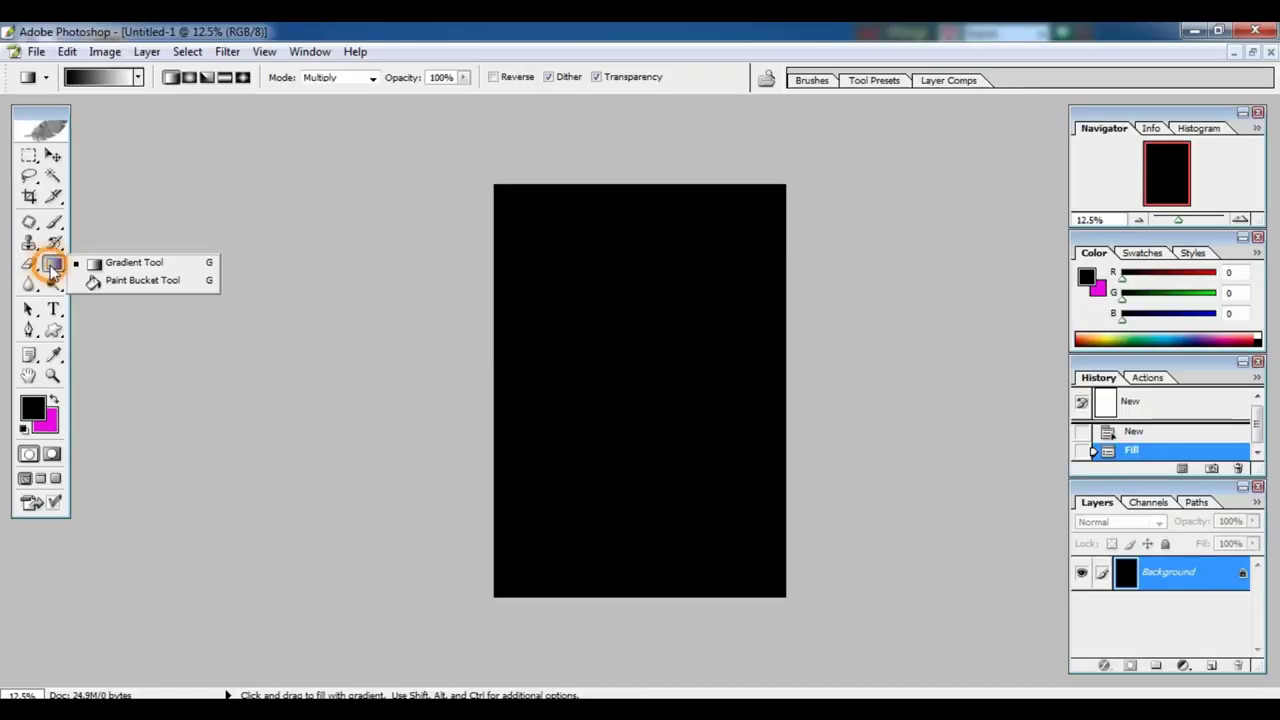
click(111, 282)
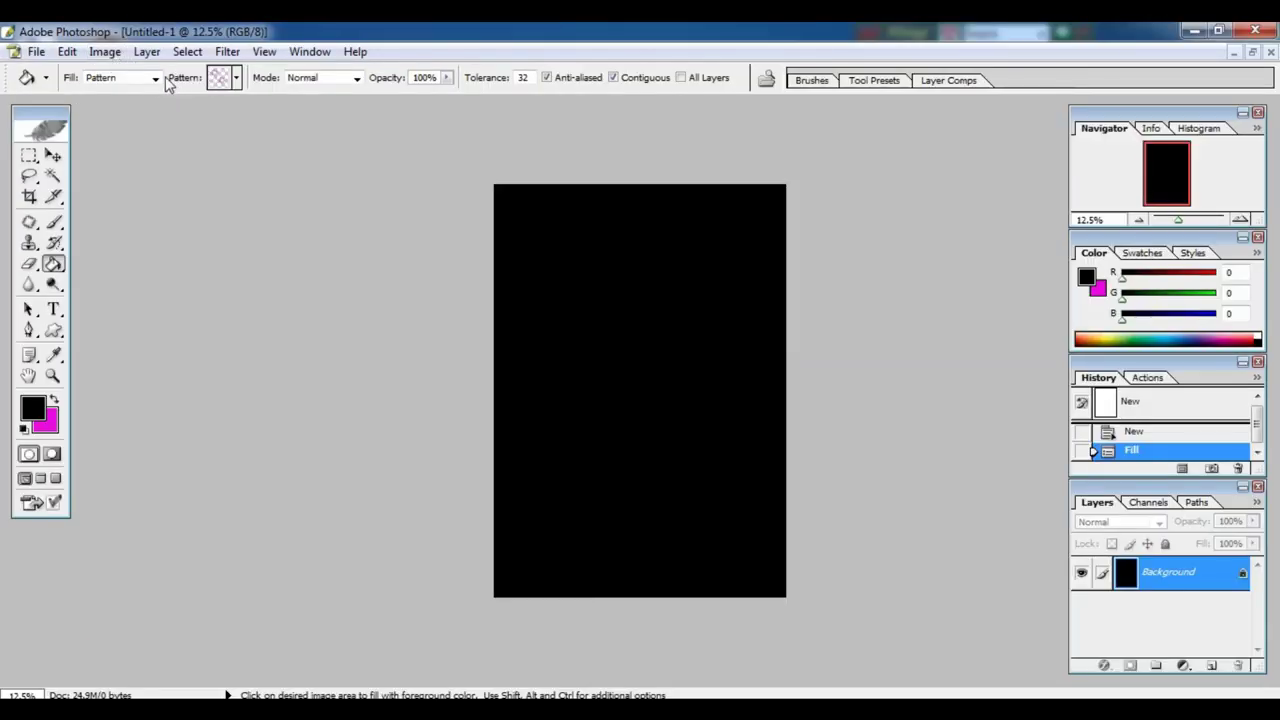
click(155, 78)
click(236, 77)
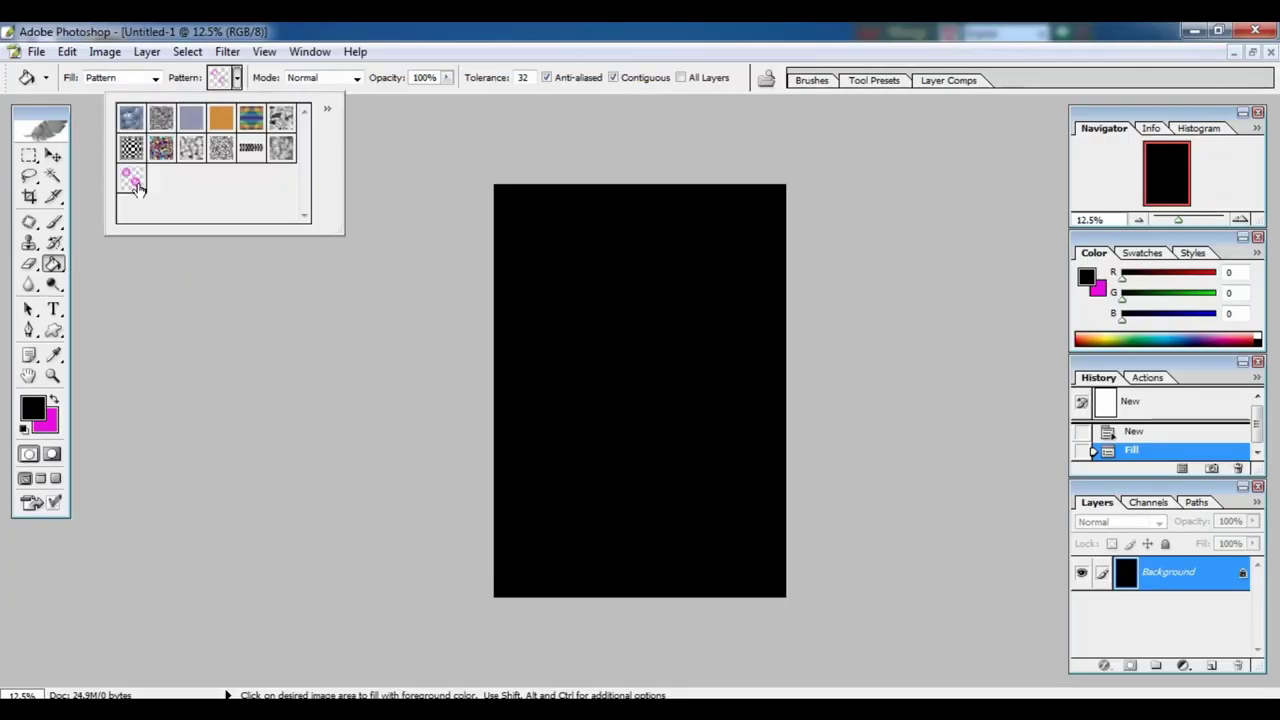
click(165, 172)
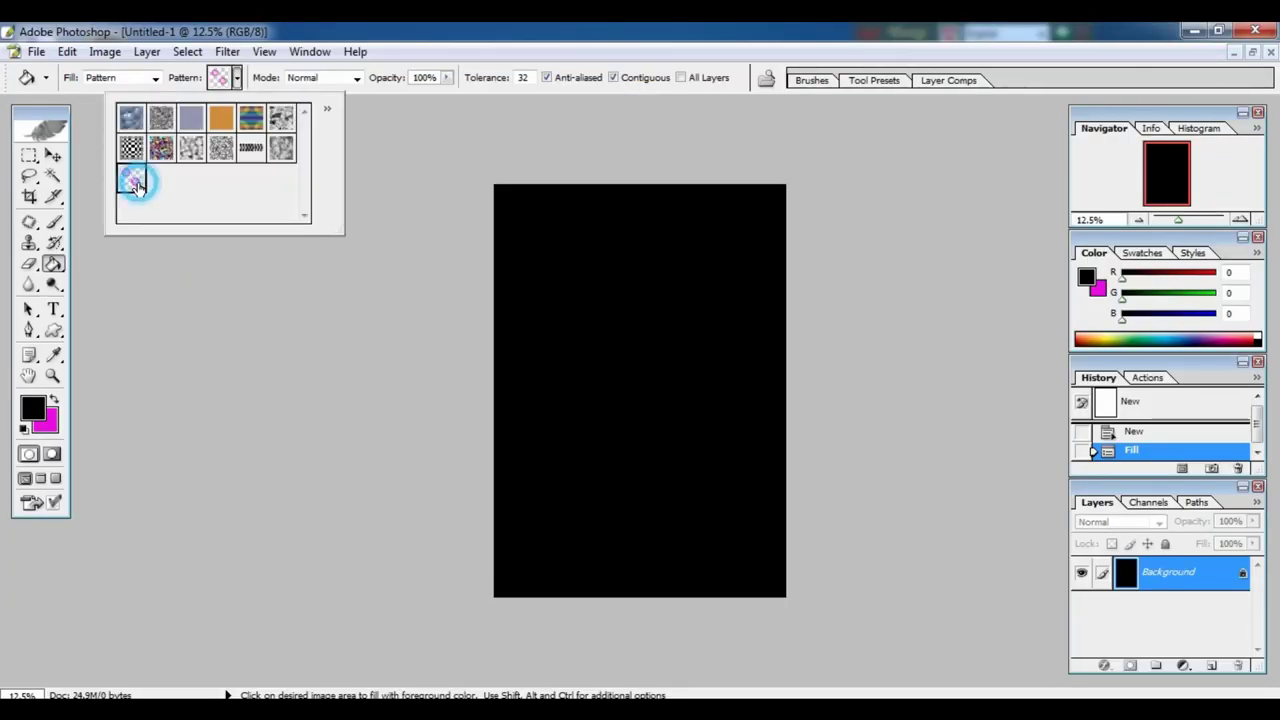
click(622, 31)
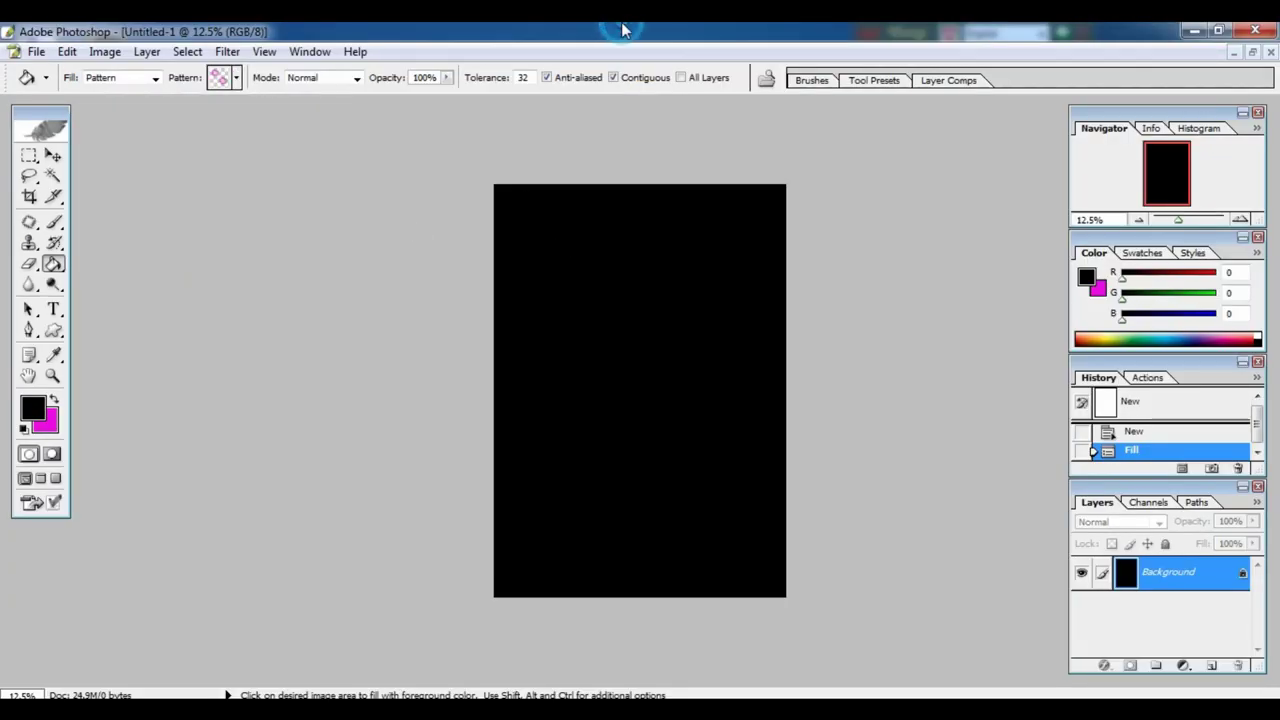
Bucket-fill the black page with the rosette pattern, then zoom in twice to 100%
click(510, 289)
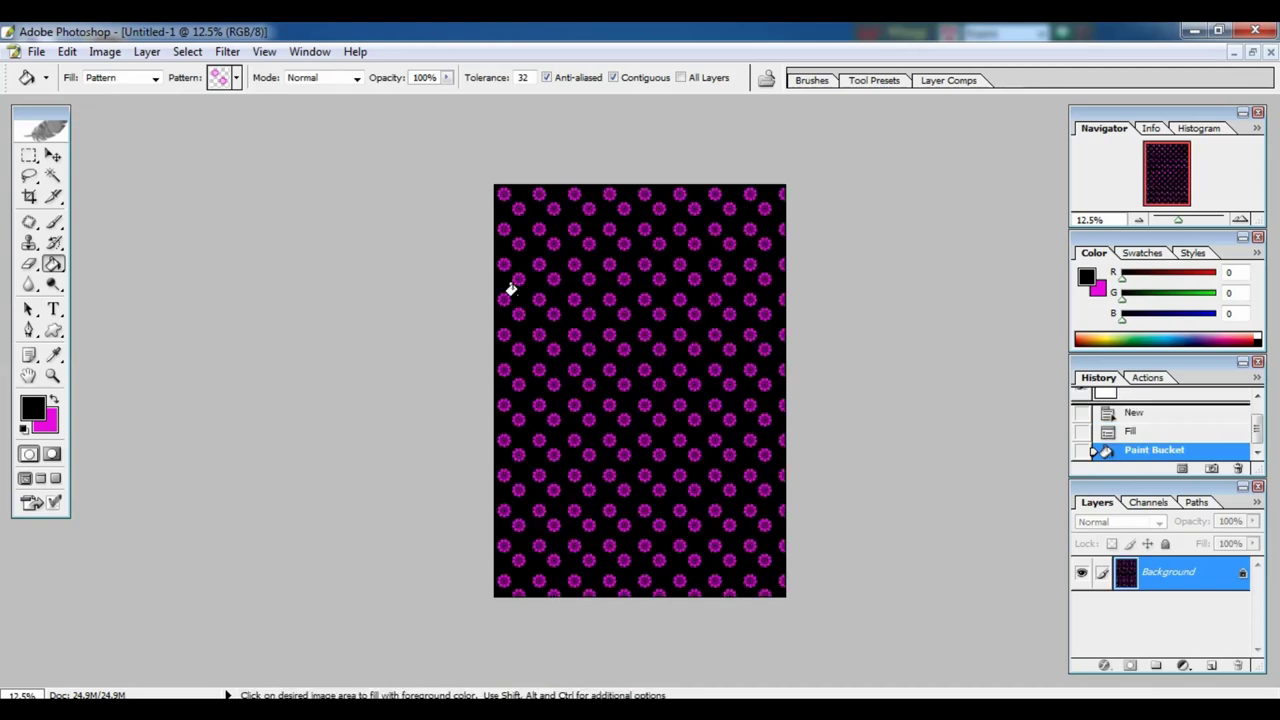
key(ctrl+plus)
key(ctrl+plus)
key(ctrl+plus)
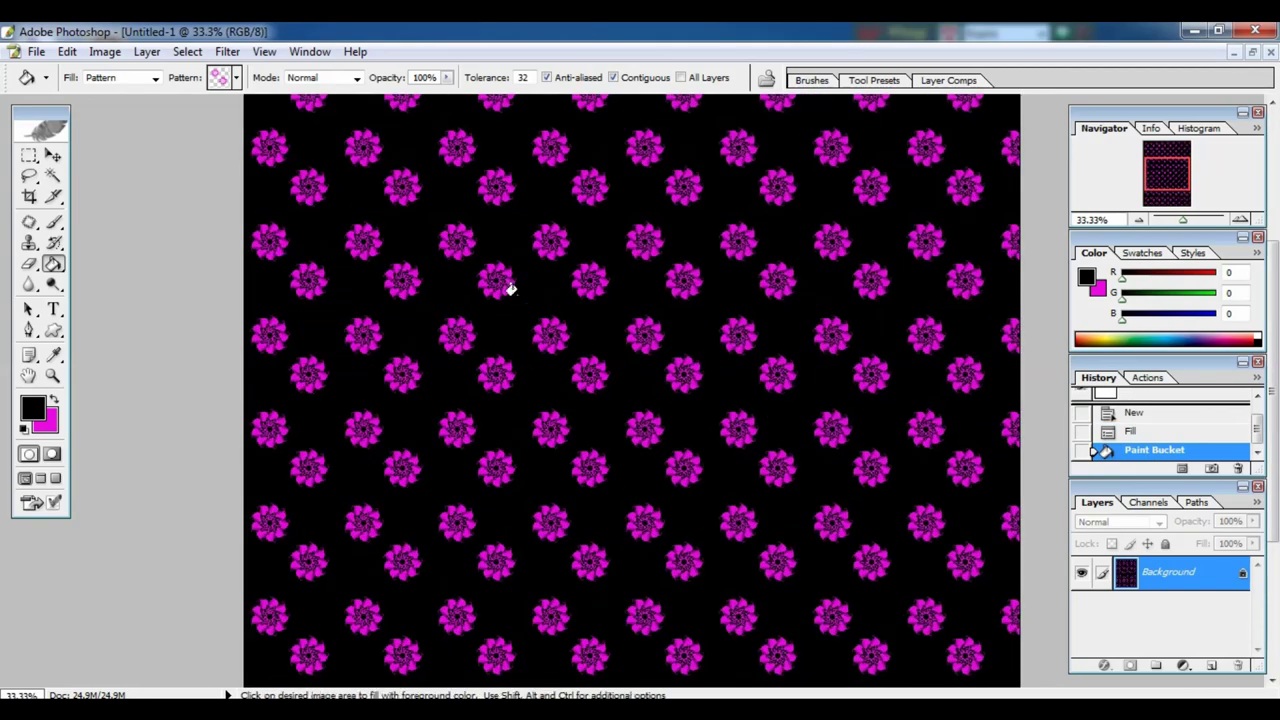
key(ctrl+plus)
key(ctrl+plus)
key(ctrl+plus)
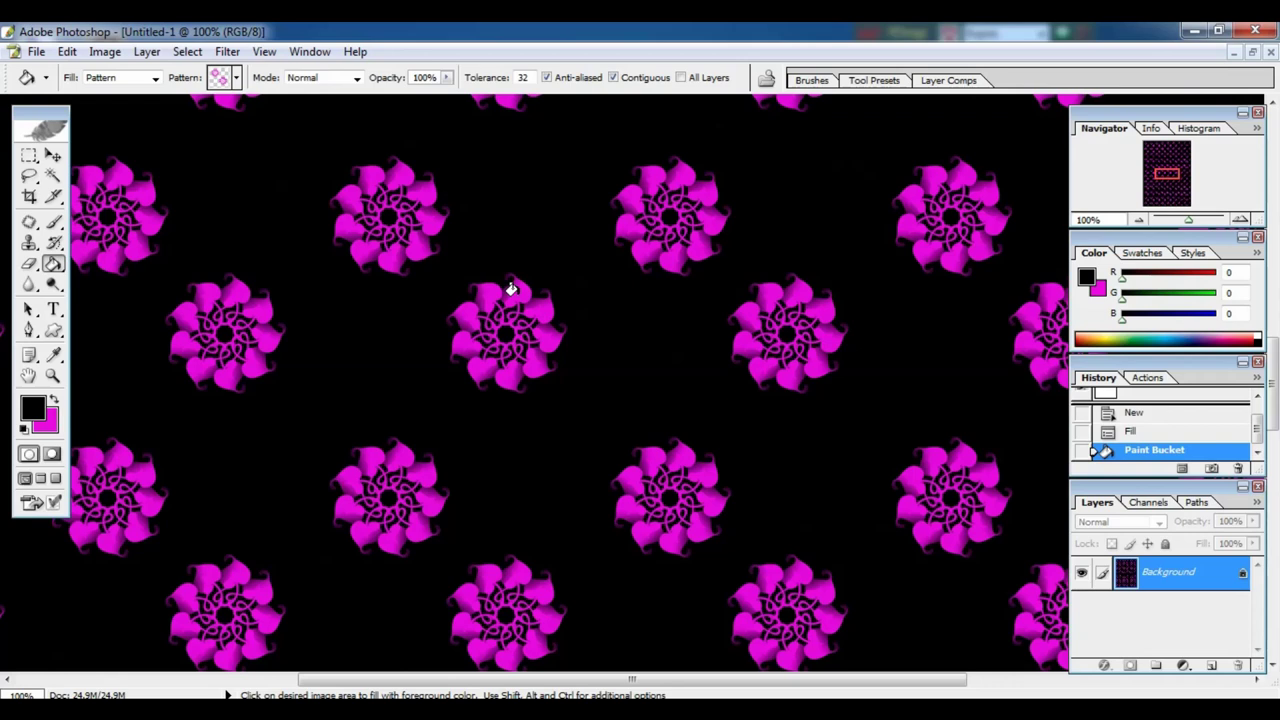